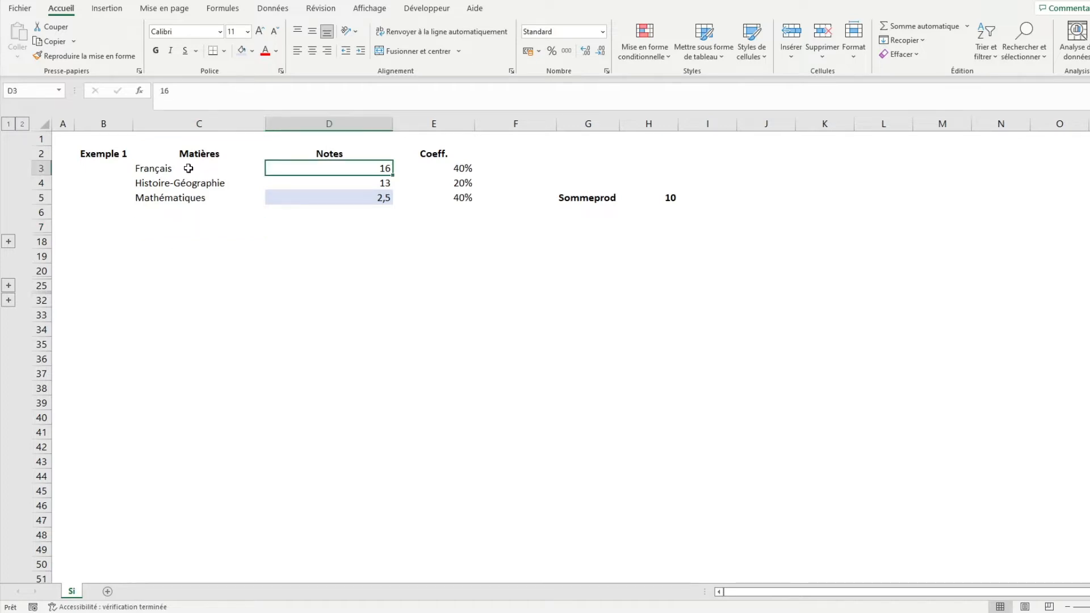
Examine the Exemple 1 grades and coefficients, and each argument of the SI formula for the Mathématiques grade in D5.
left_click(303, 186)
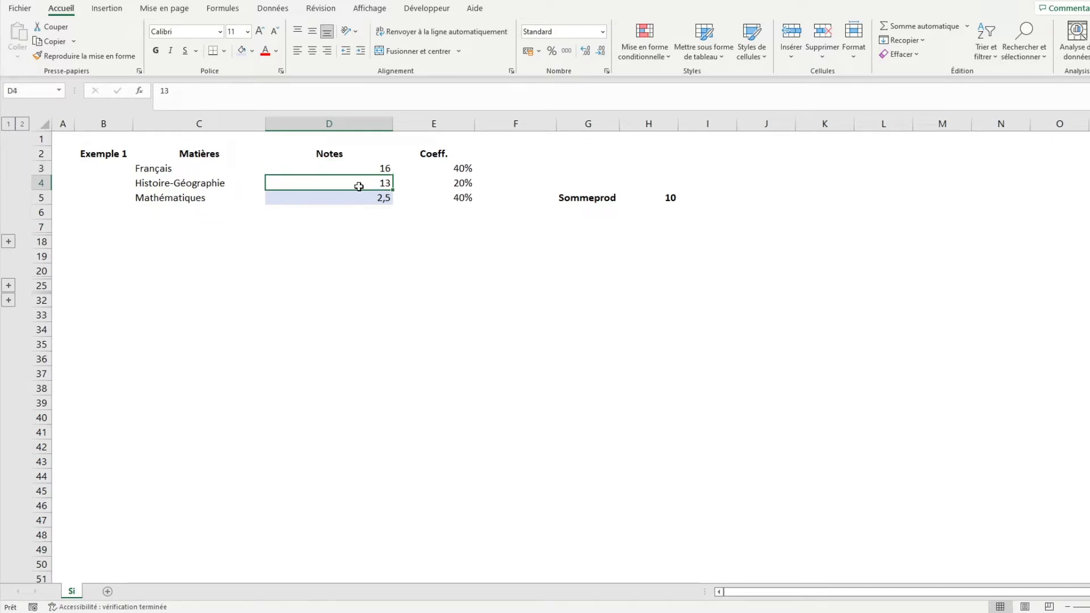
left_click(433, 168)
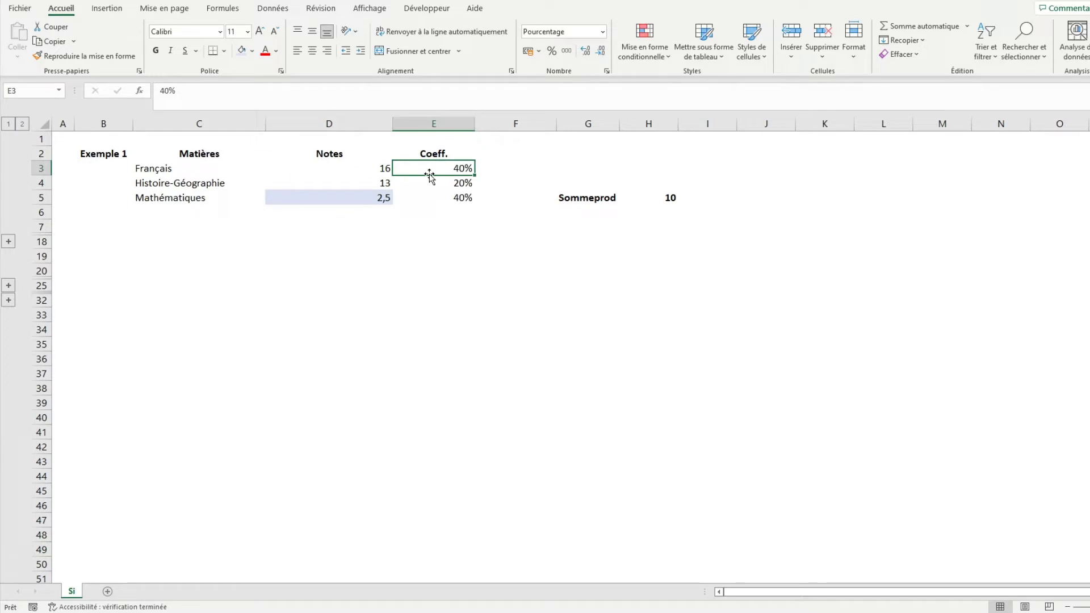
left_click(435, 186)
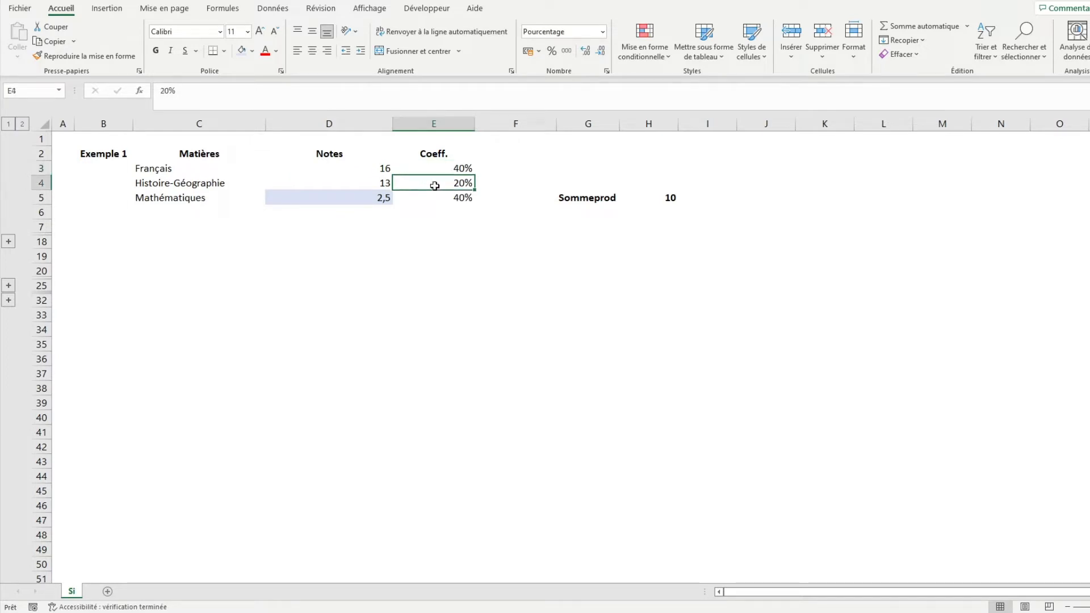
left_click(361, 197)
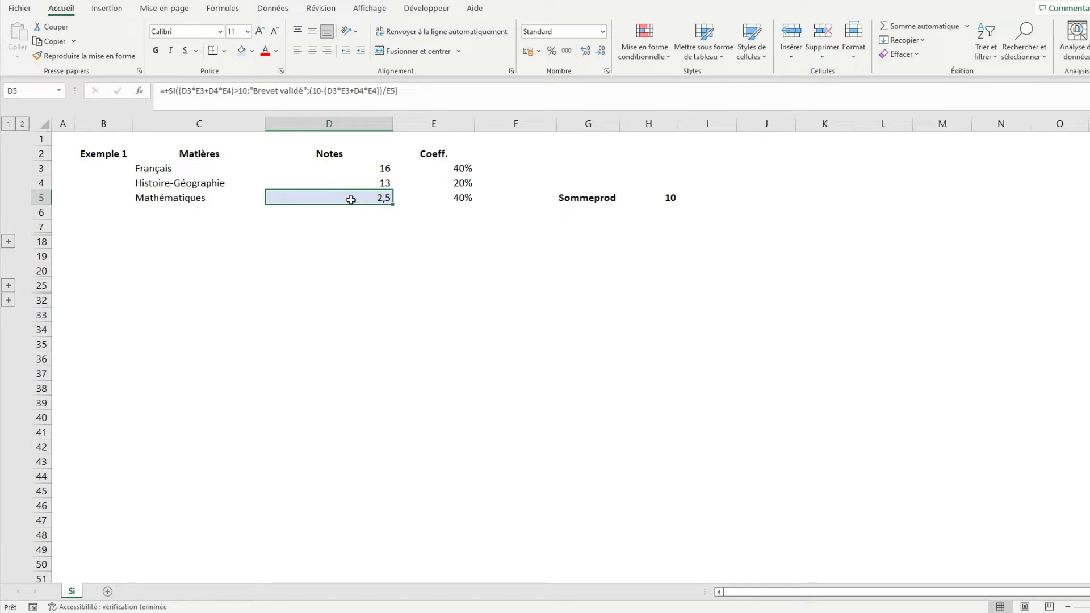
left_click(400, 98)
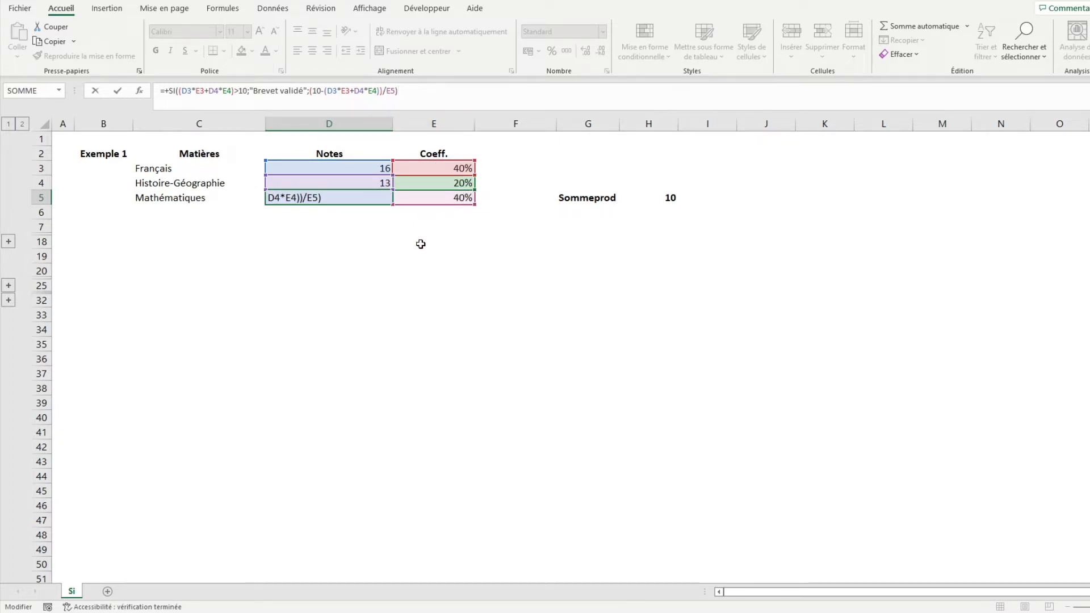
key("ctrl+Return")
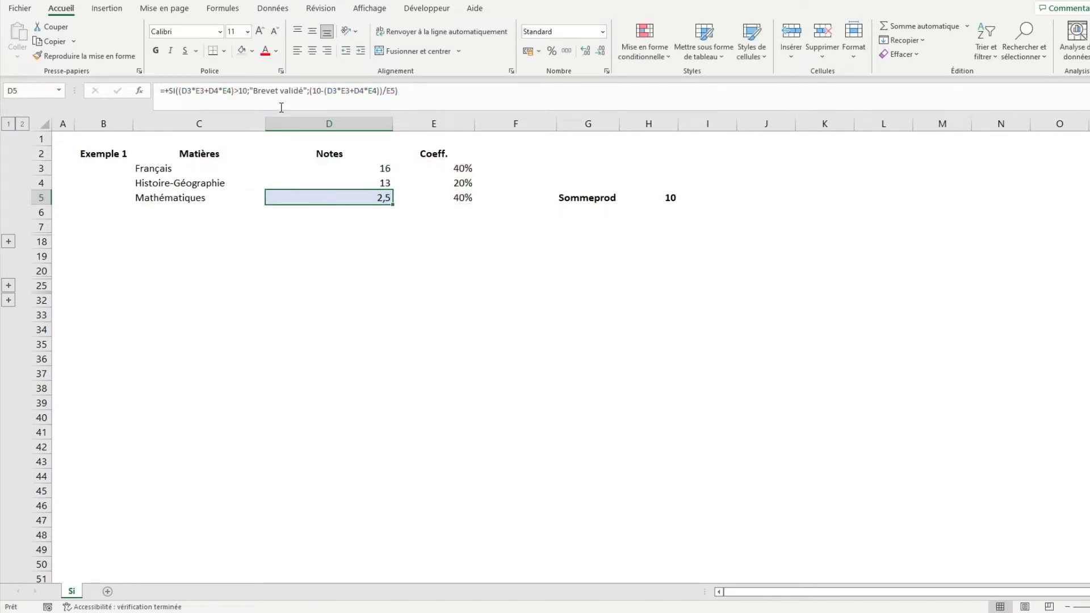
left_click(270, 91)
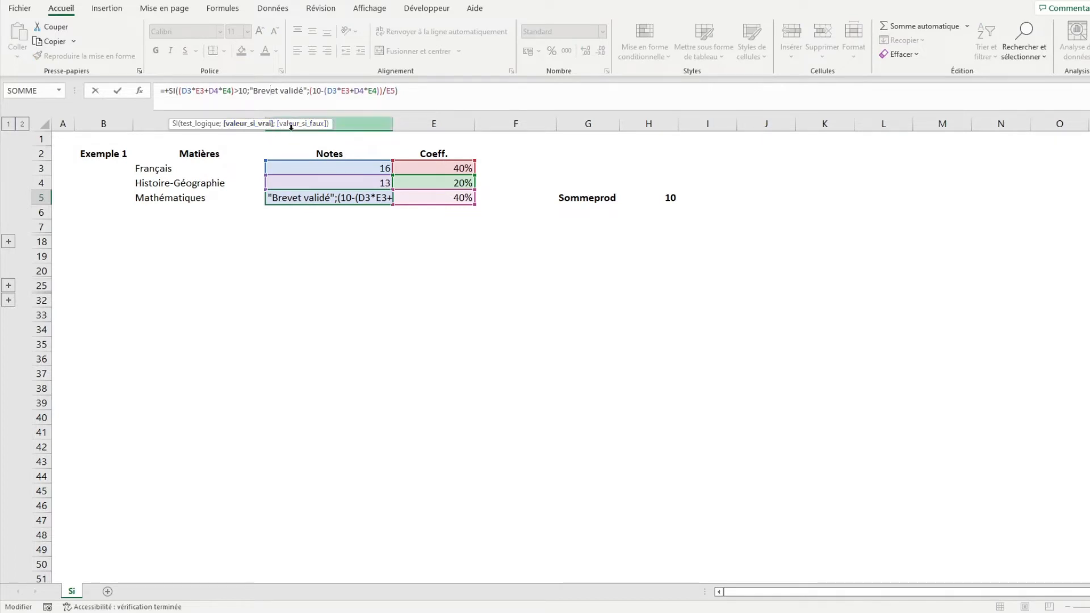
left_click_drag(309, 91, 393, 91)
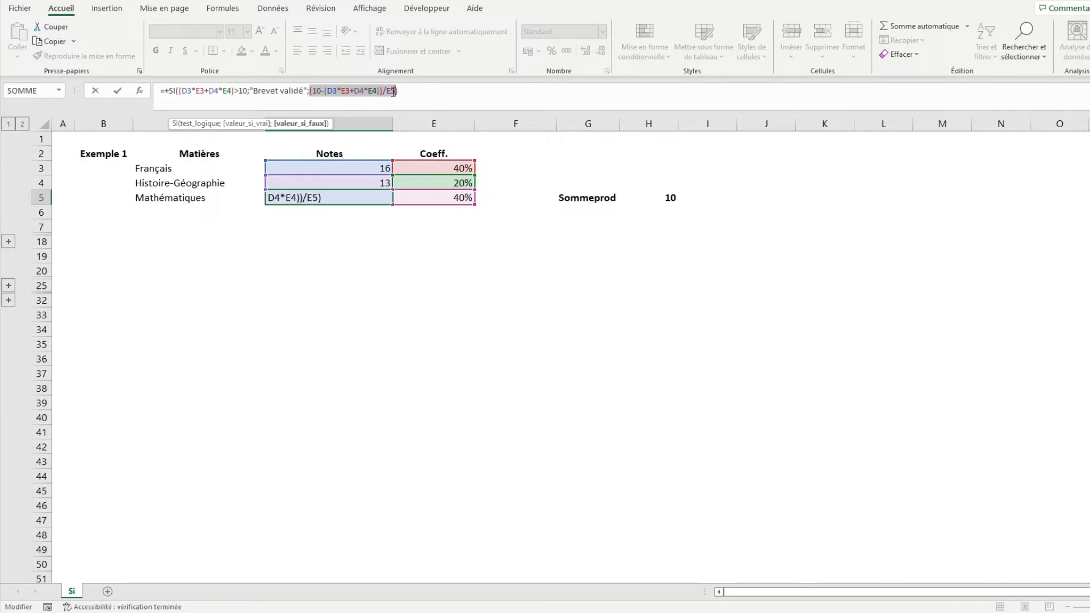
key("ctrl+Return")
Set the Histoire-Géographie grade to 17 and the Français grade to 18 in Exemple 1.
left_click(355, 181)
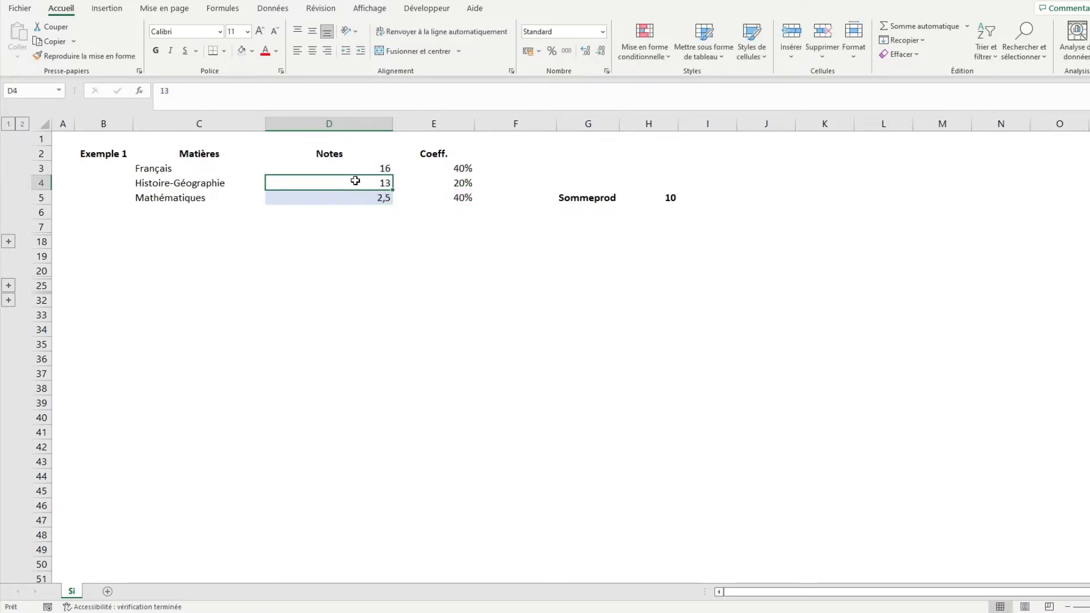
type("17")
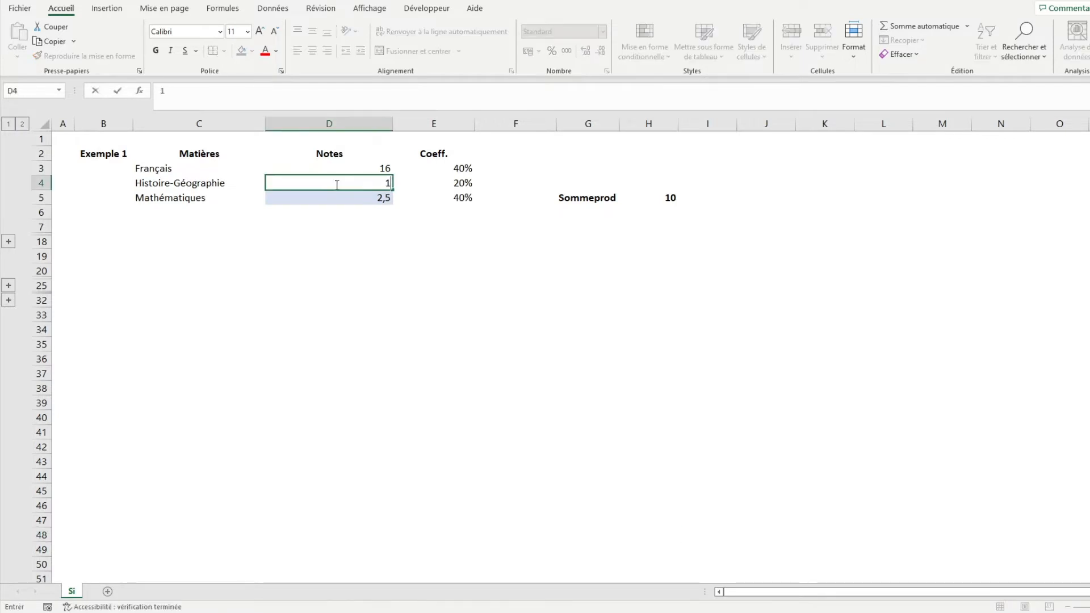
key("Return")
key("Up")
key("Up")
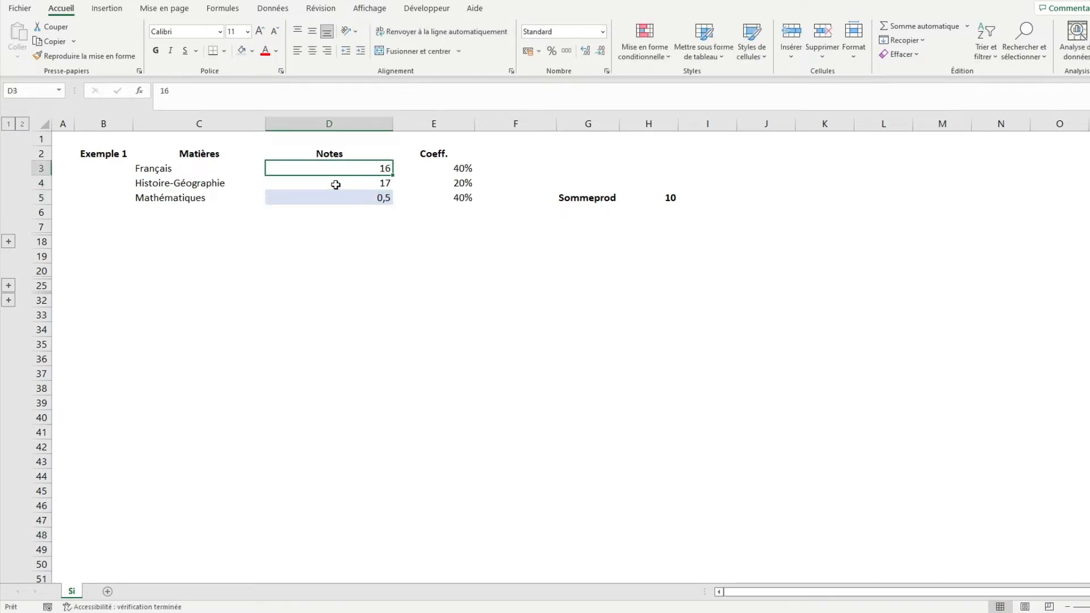
type("18")
key("Return")
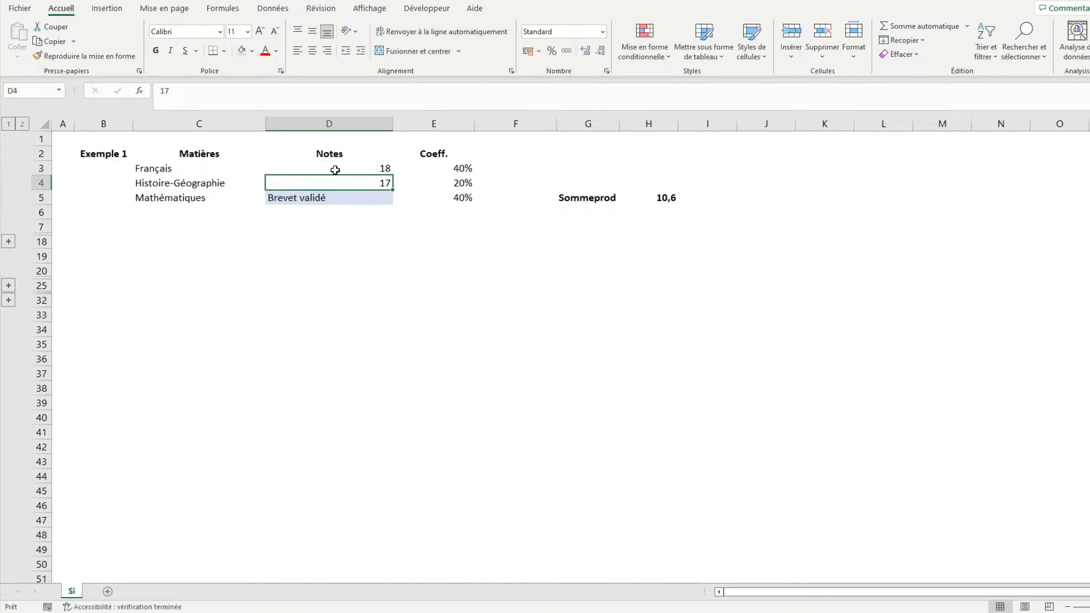
Examine the SOMMEPROD formula in H5 with its source grades and coefficients, and the SI formula in D5.
left_click(334, 172)
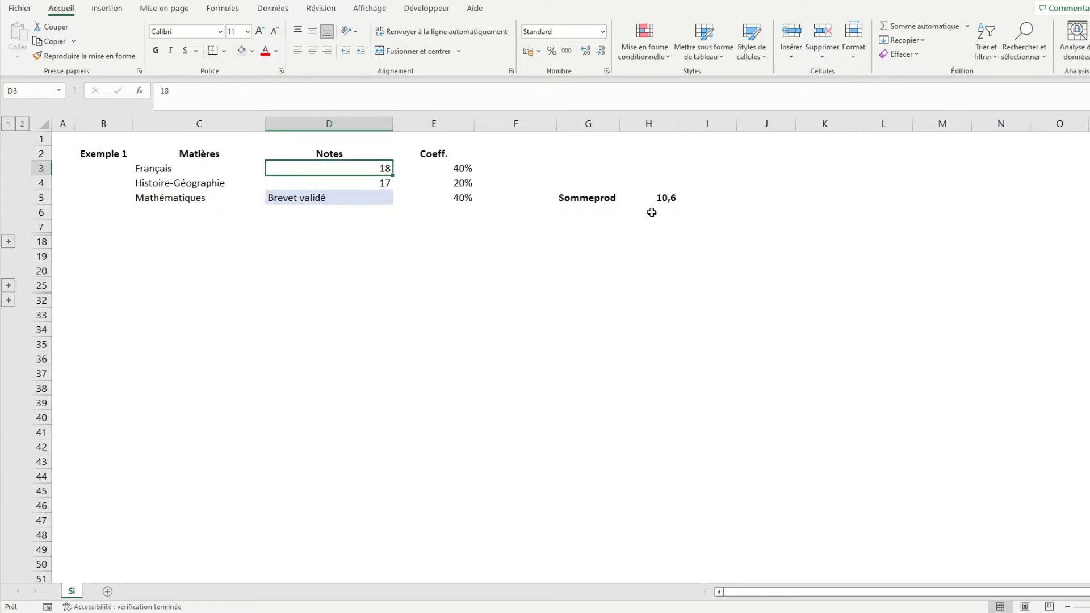
left_click(670, 197)
left_click(364, 89)
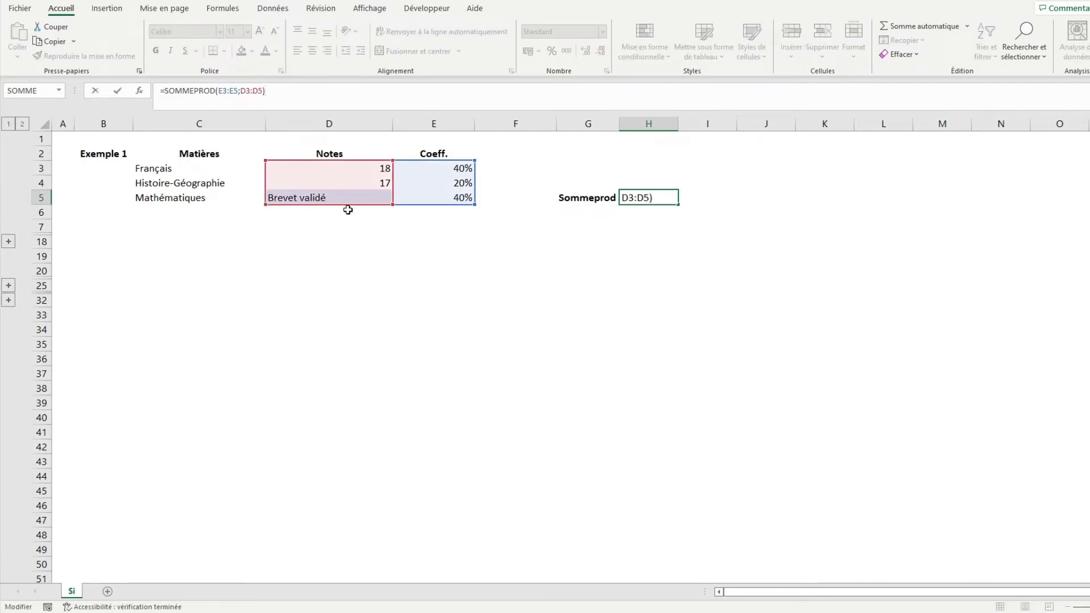
key("ctrl+Return")
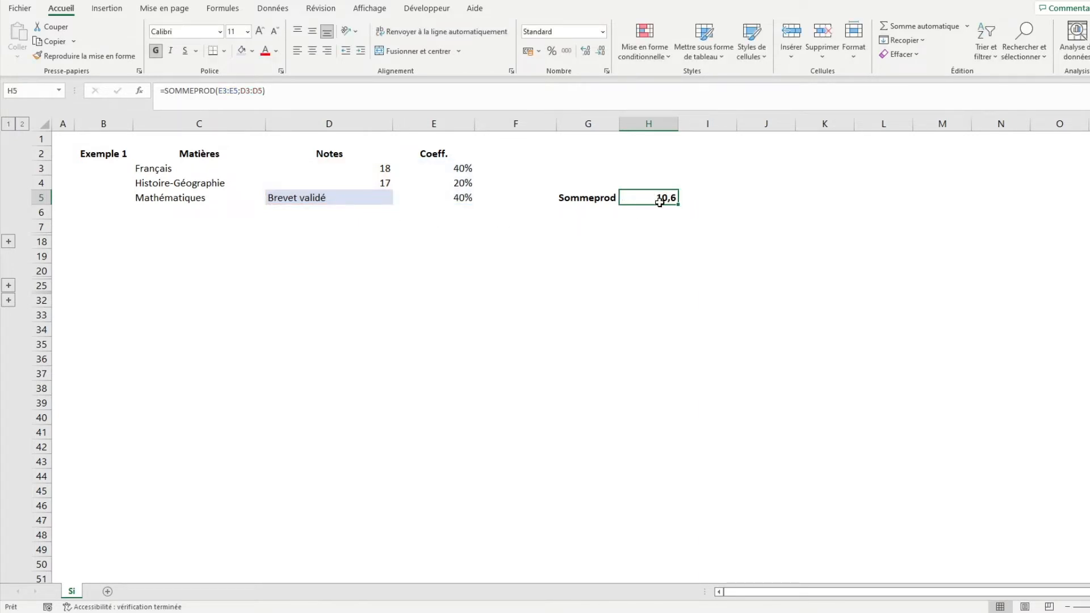
left_click_drag(379, 170, 440, 185)
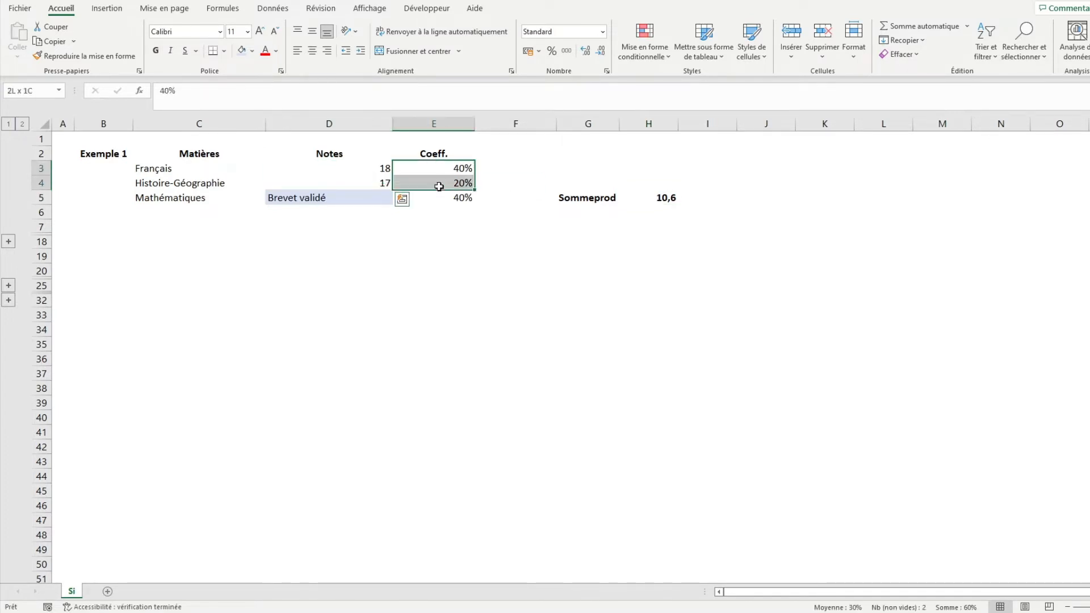
left_click(346, 197)
left_click(647, 195)
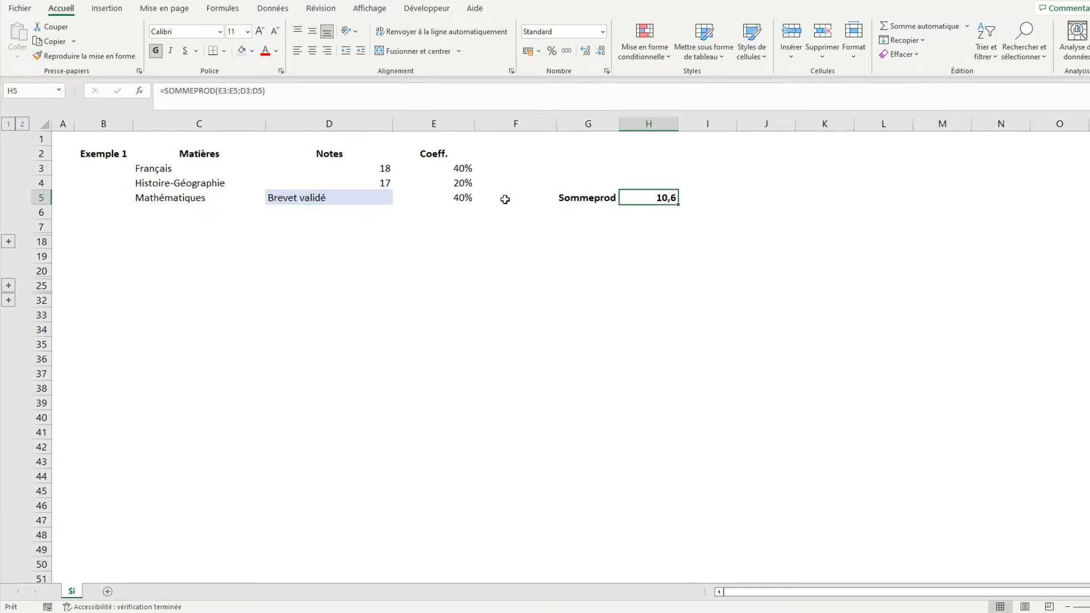
left_click(373, 206)
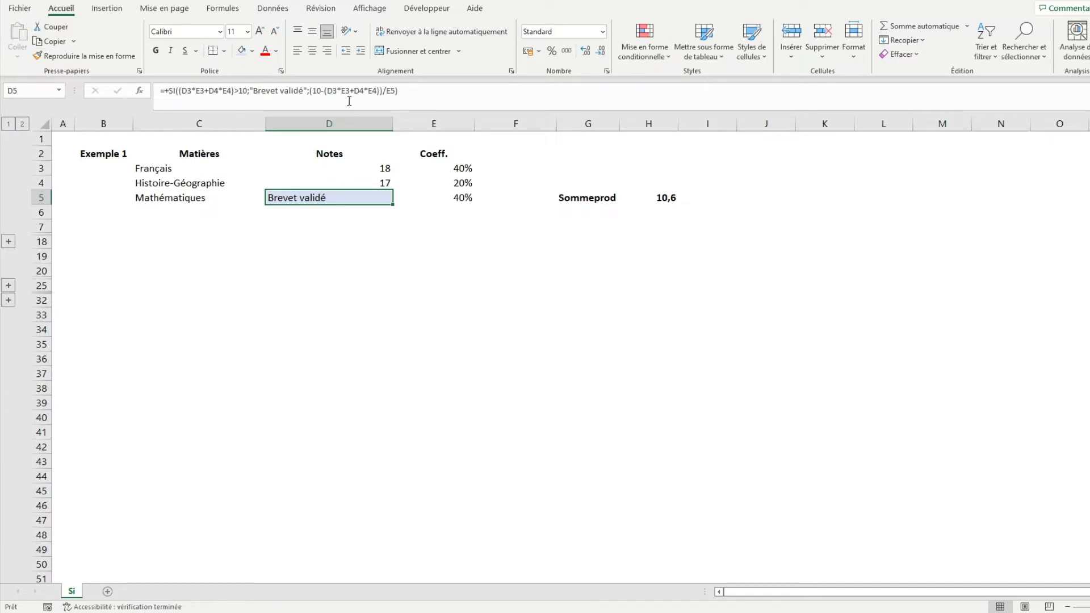
left_click(384, 93)
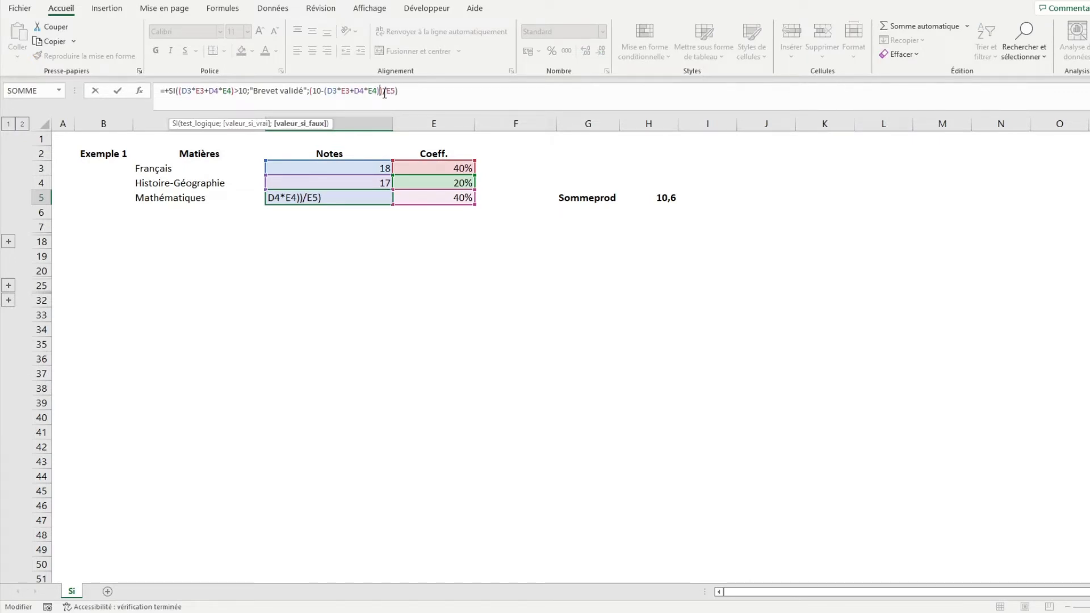
key("ctrl+Return")
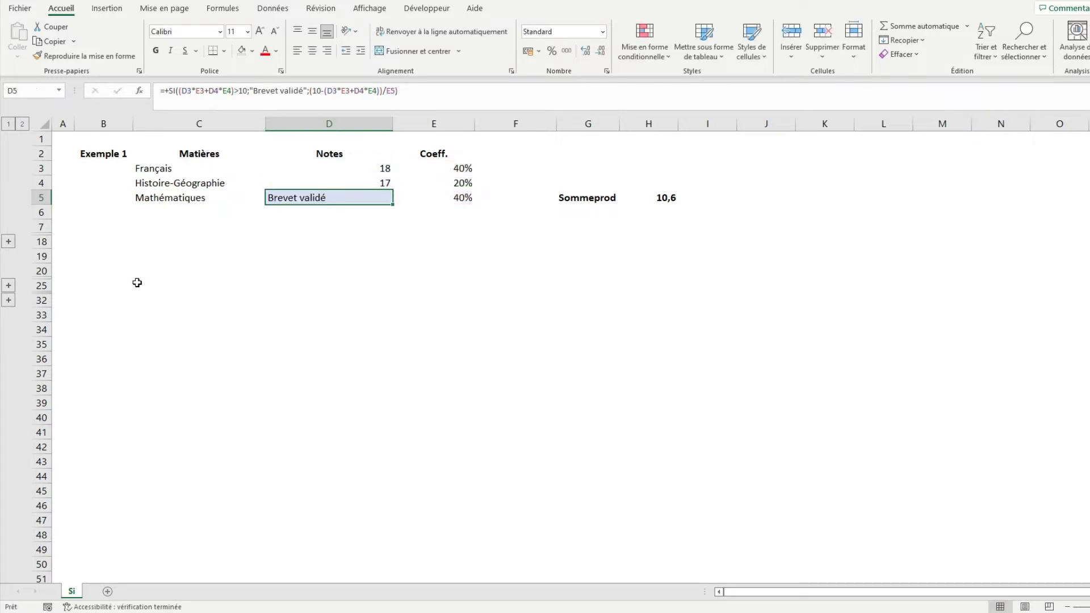
Expand the grouped rows of Exemple 2 and open the first Commentaires formula in D9.
left_click(8, 242)
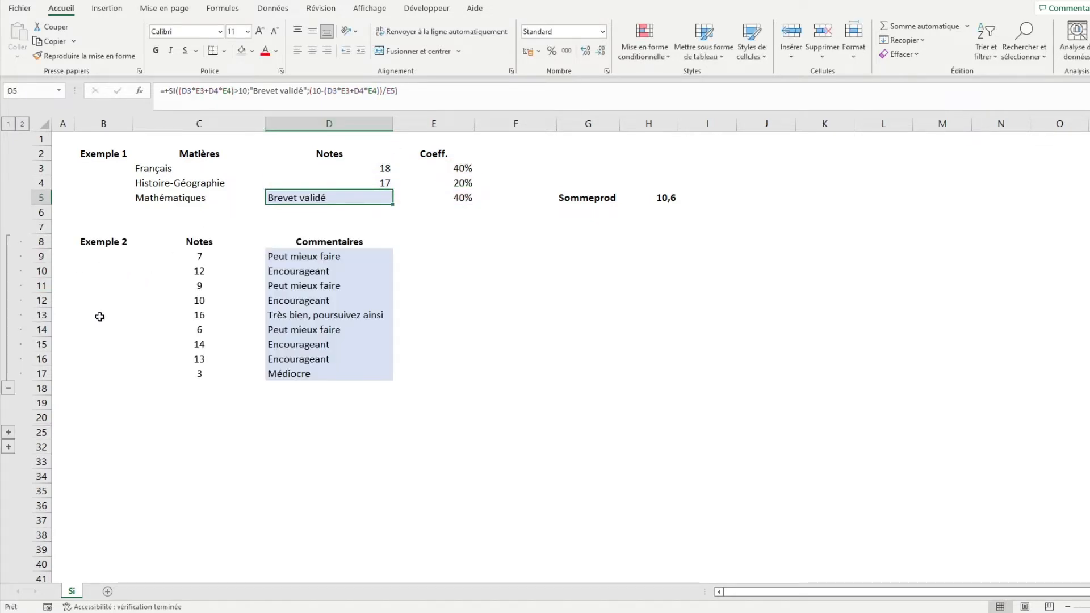
left_click(301, 261)
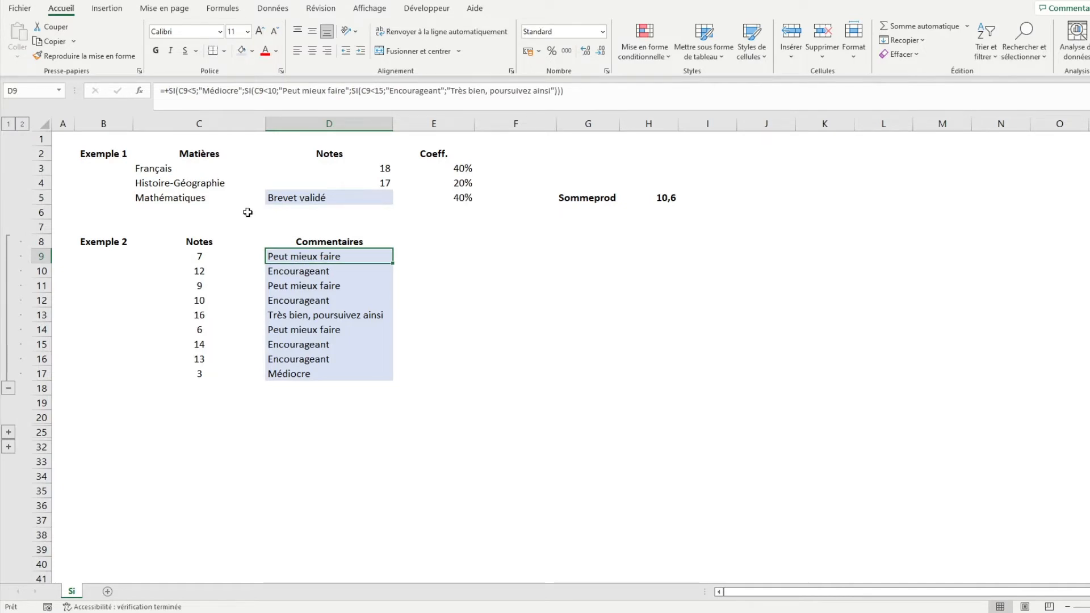
left_click(565, 91)
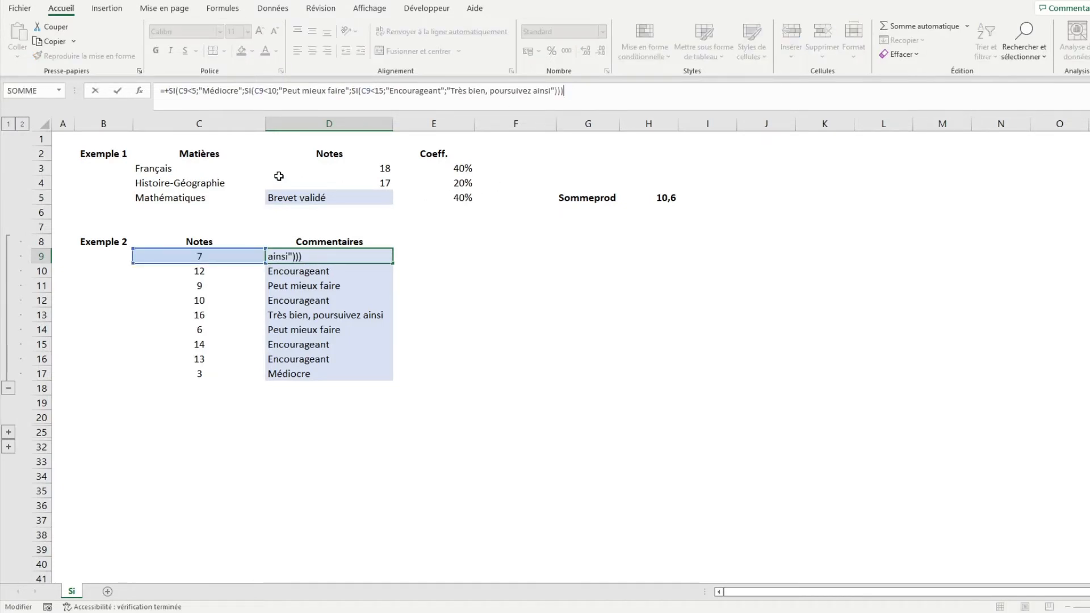
Examine the logical tests, true values and false values of the nested SI formula in D9, leaving it unedited.
left_click(222, 91)
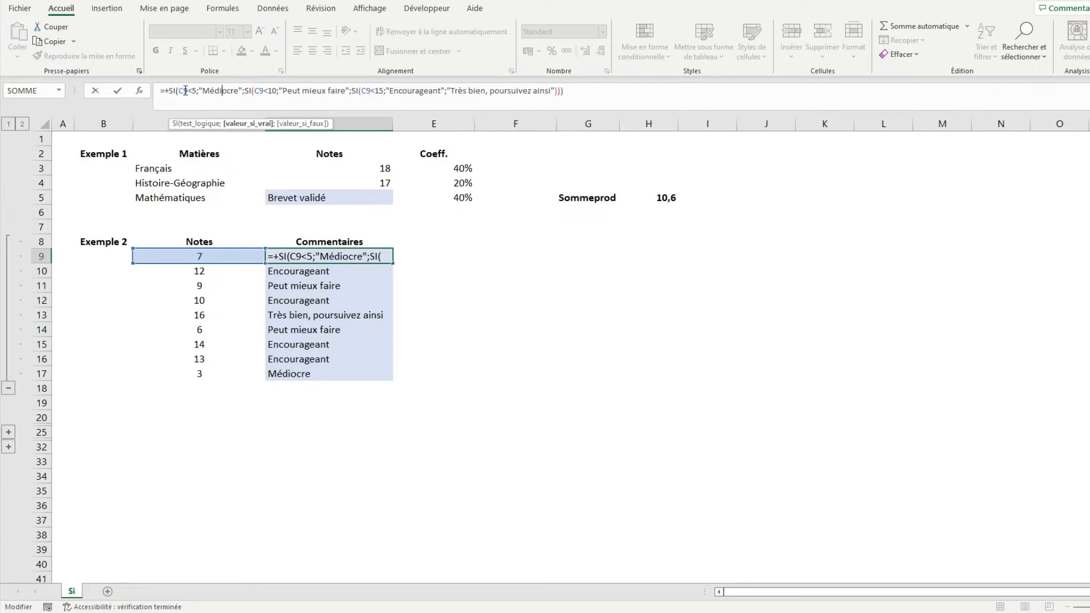
left_click(219, 92)
left_click(457, 91)
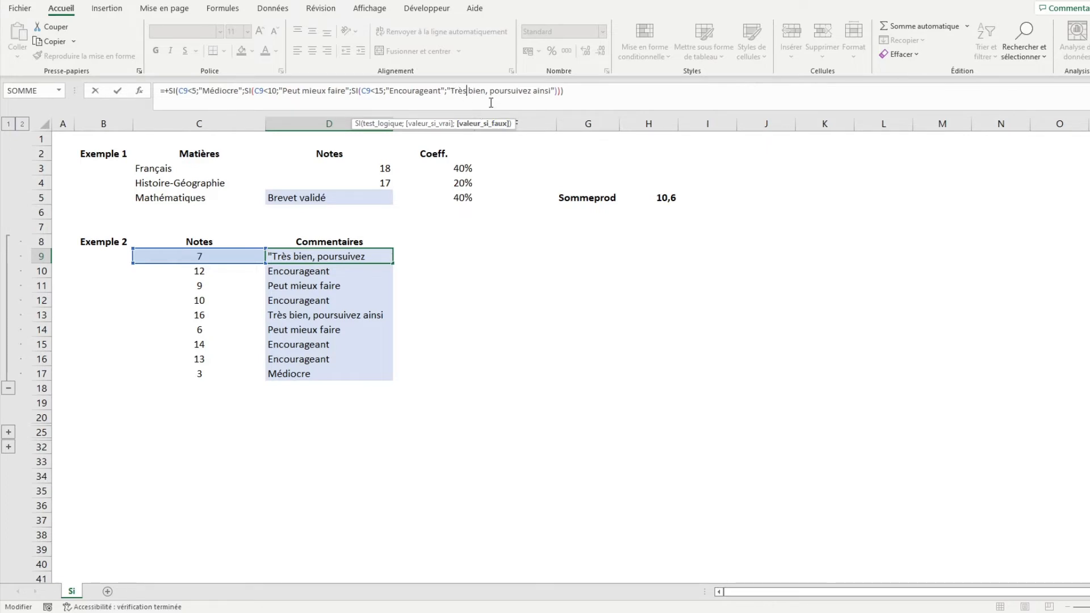
left_click(221, 93)
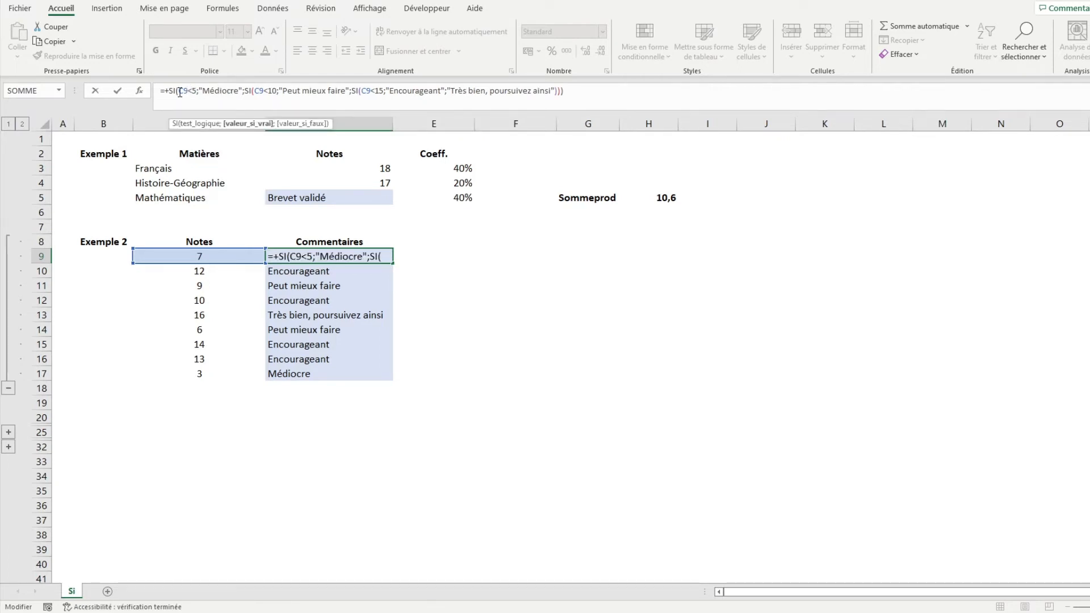
left_click_drag(179, 92, 198, 95)
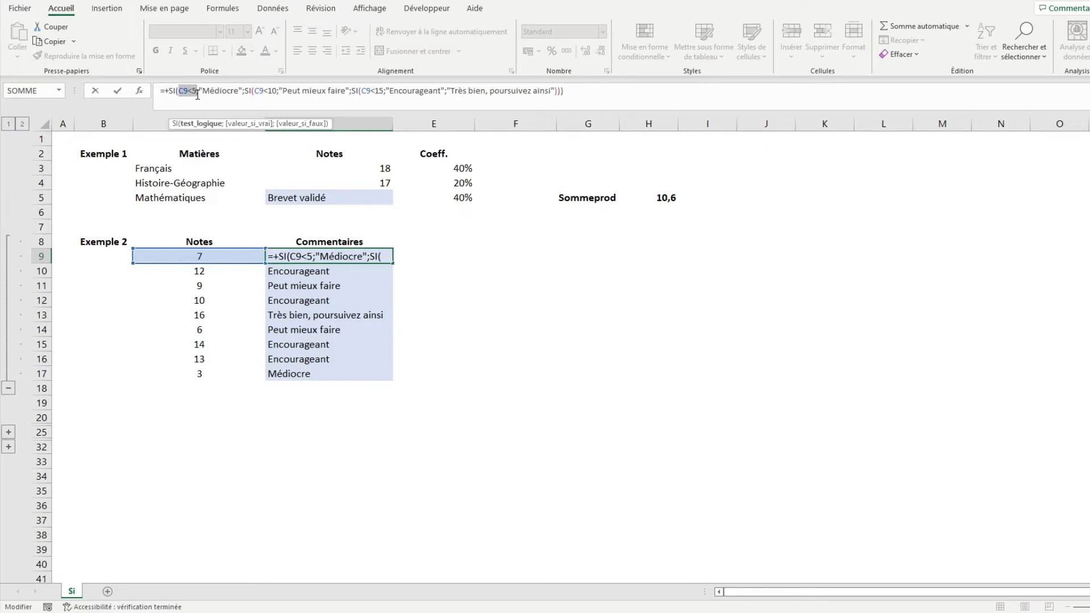
left_click_drag(198, 94, 244, 94)
left_click(244, 93)
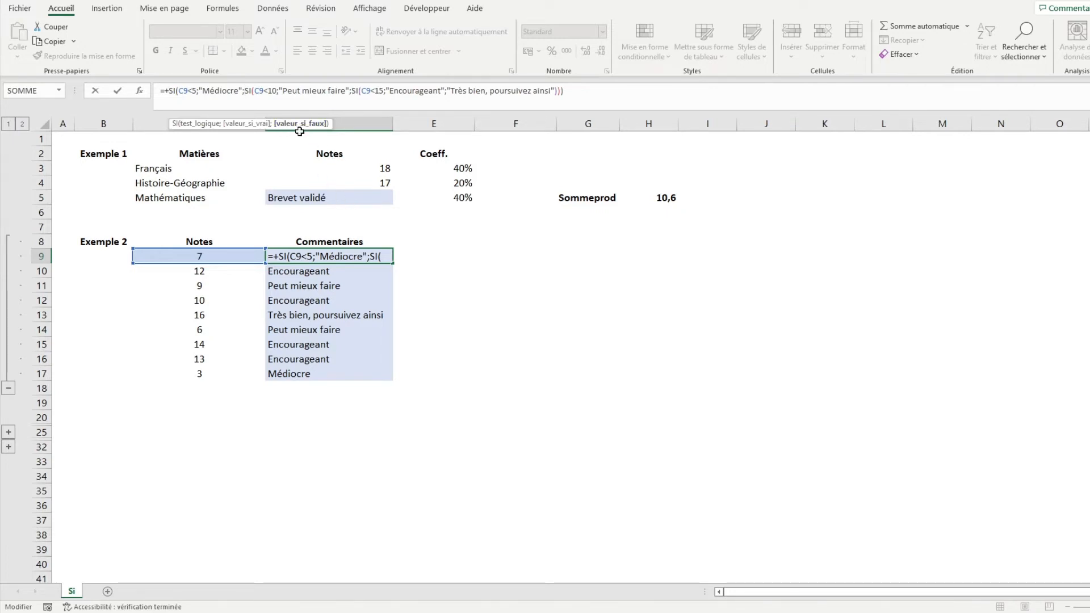
left_click(253, 92)
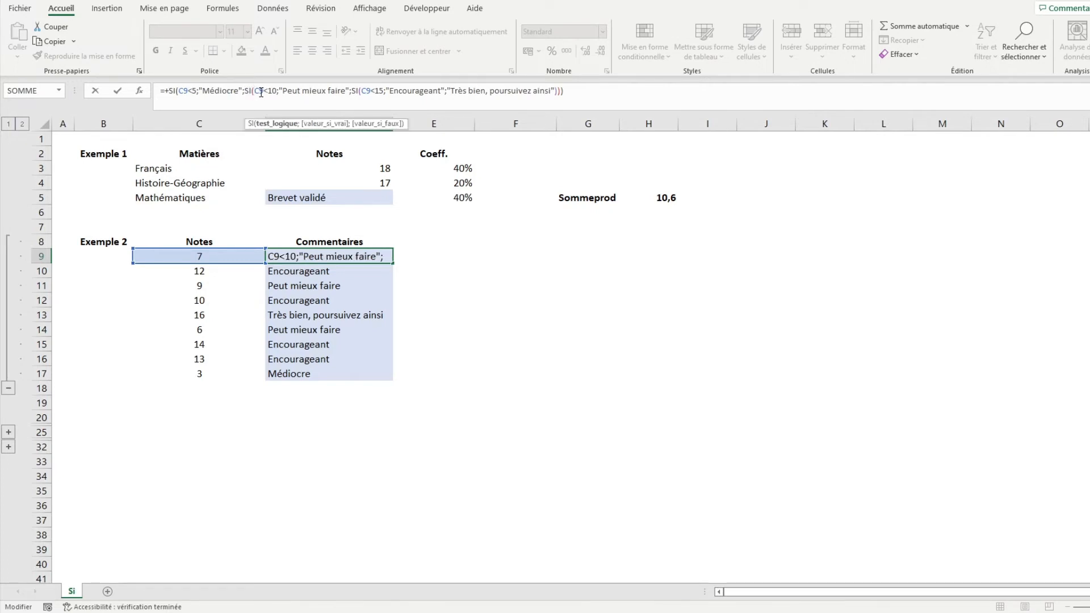
left_click(263, 93)
left_click(201, 91)
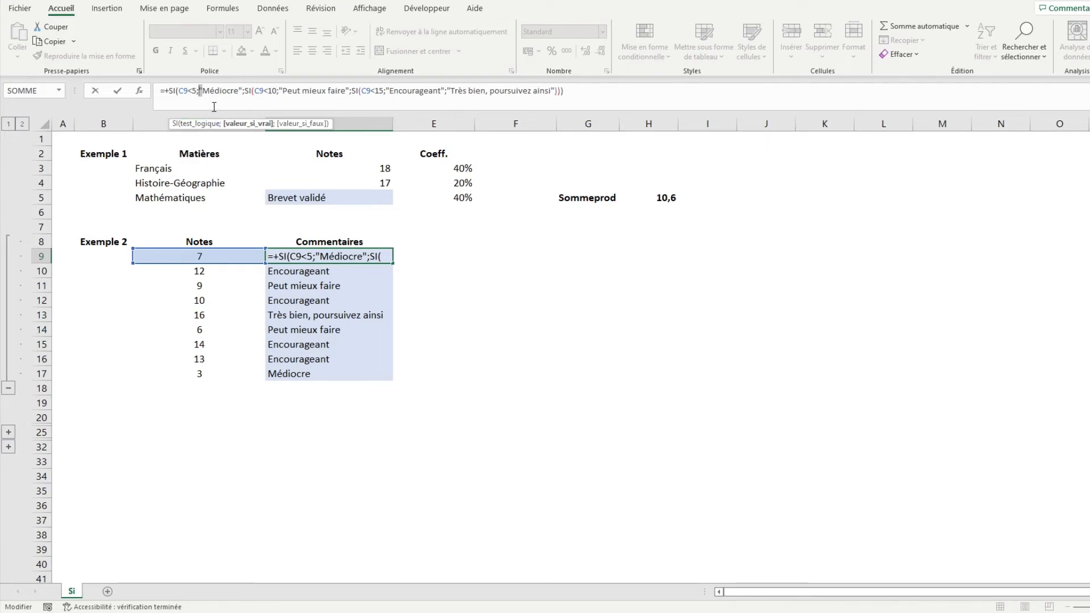
key("Escape")
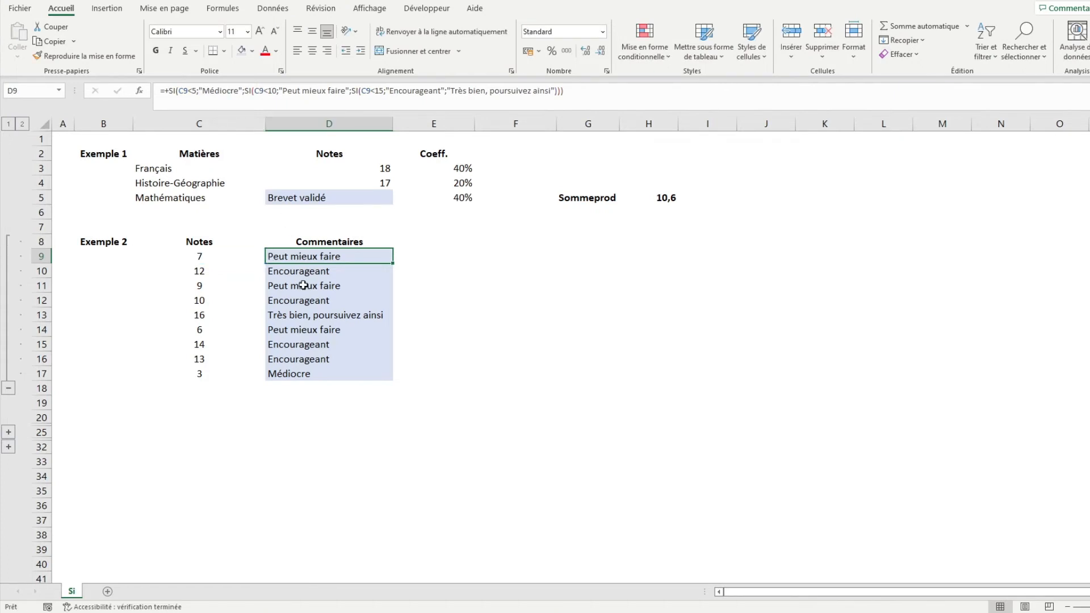
Examine the nested SI formulas in the remaining Commentaires cells of Exemple 2, from D10 to D17.
key("Down")
key("Down")
key("Down")
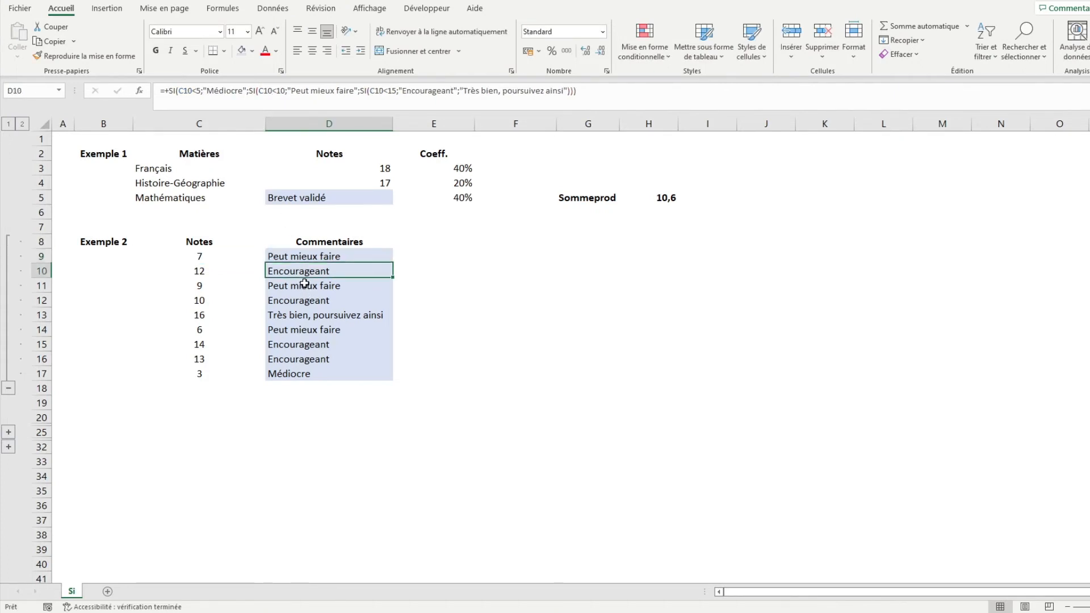
key("Down")
key("Down")
key("Down")
key("Down")
key("Down")
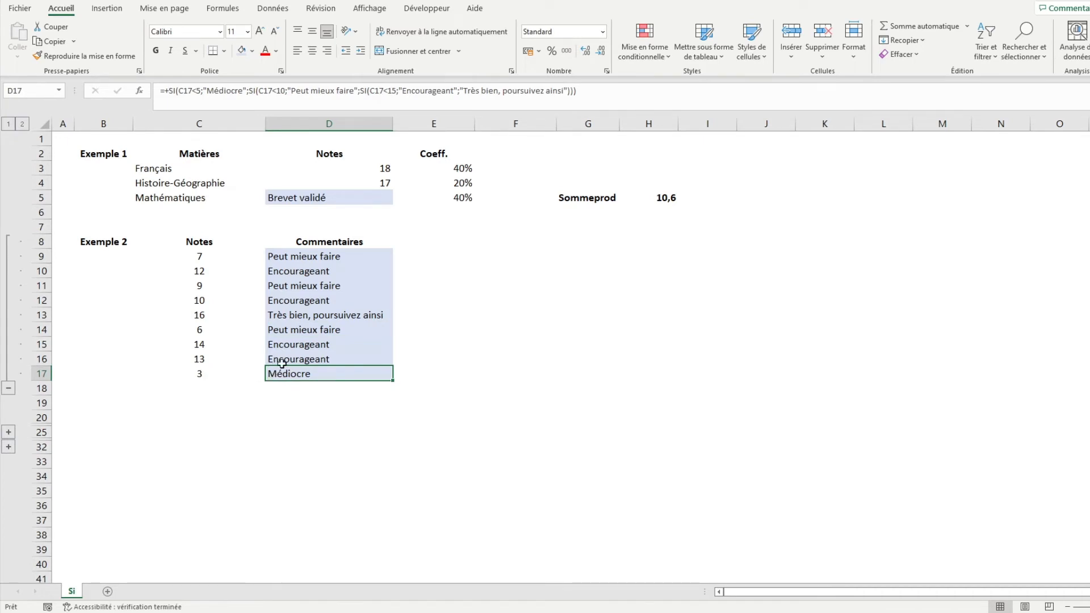
left_click(287, 342)
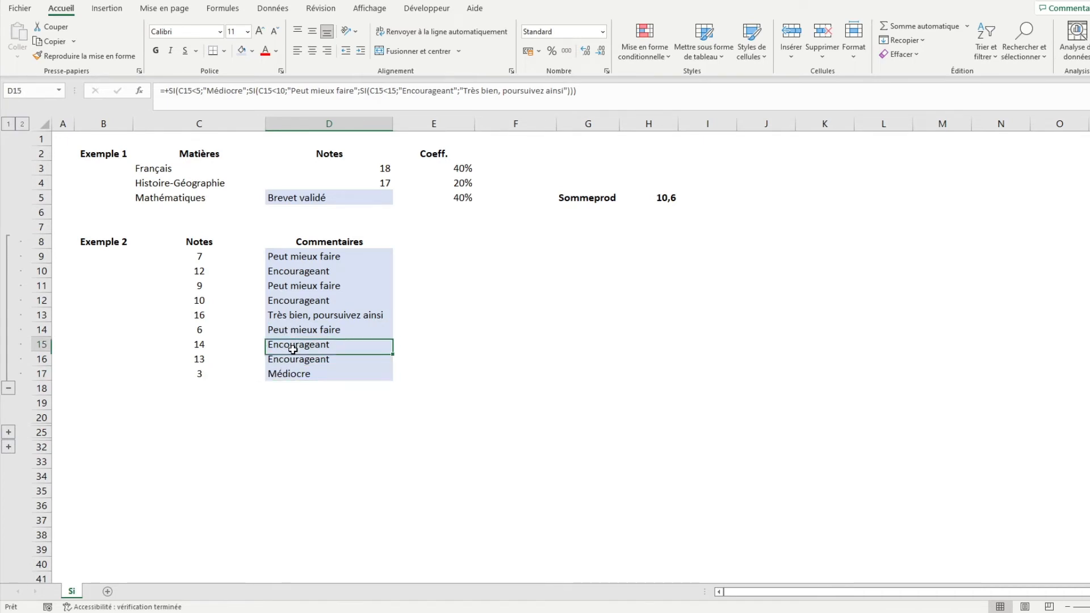
left_click(296, 311)
left_click(295, 289)
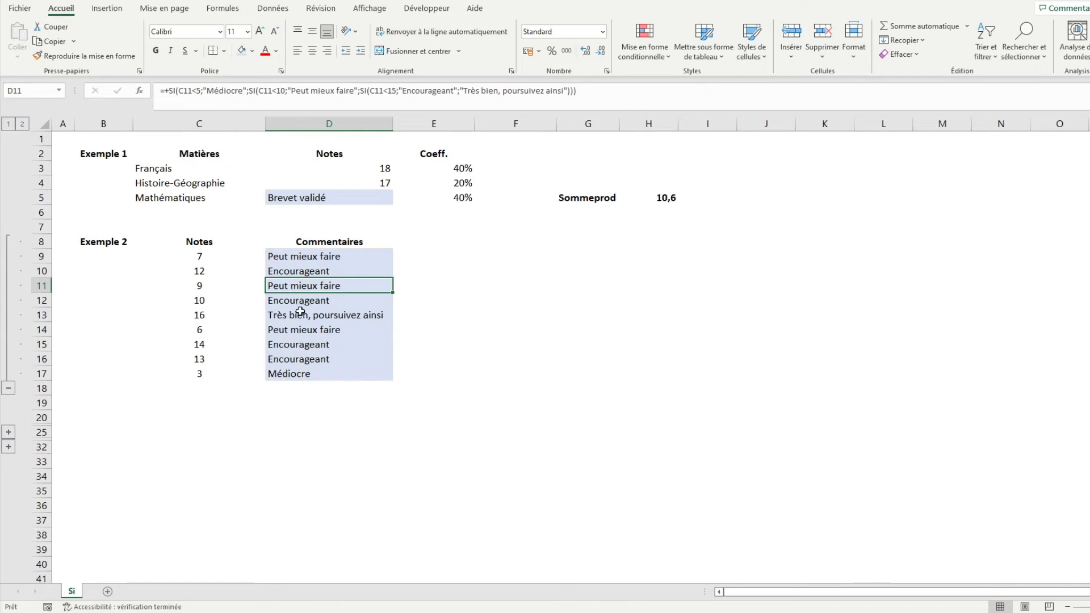
Expand the grouped rows of Exemple 3 after checking the nested SI formula in D13.
left_click(300, 318)
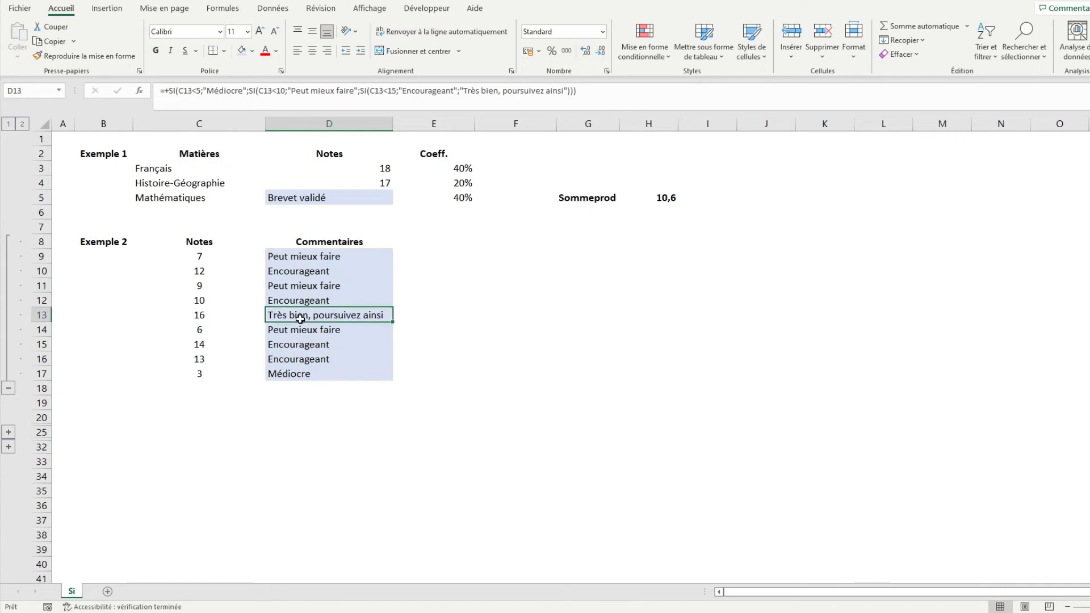
left_click(8, 446)
scroll(166, 494, "down", 1)
scroll(165, 497, "up", 1)
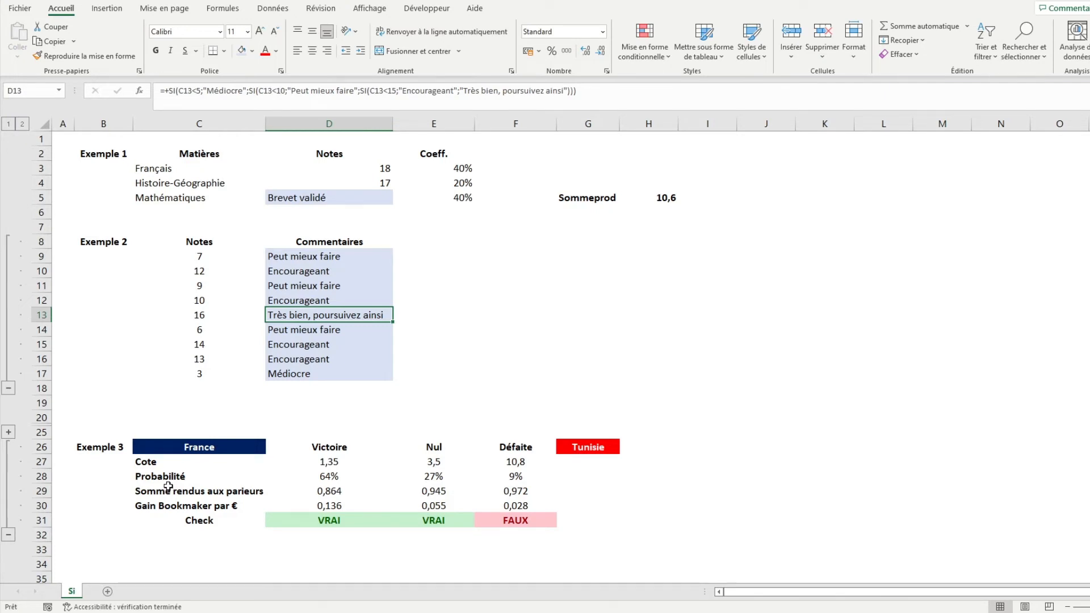
Examine the Cote and Probabilité values for Victoire, Nul and Défaite in Exemple 3.
left_click(303, 462)
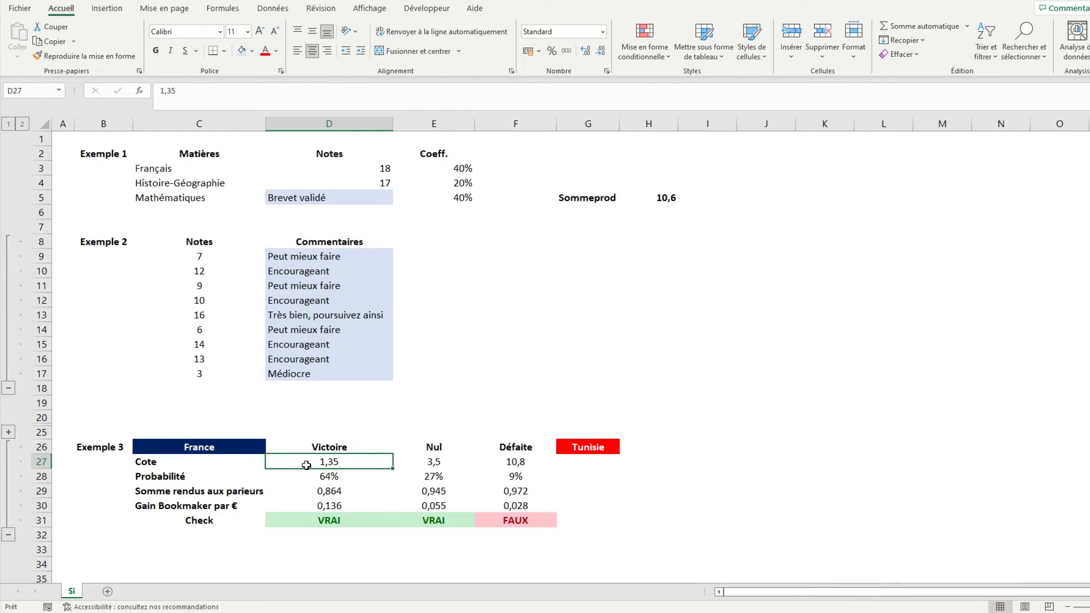
left_click(435, 462)
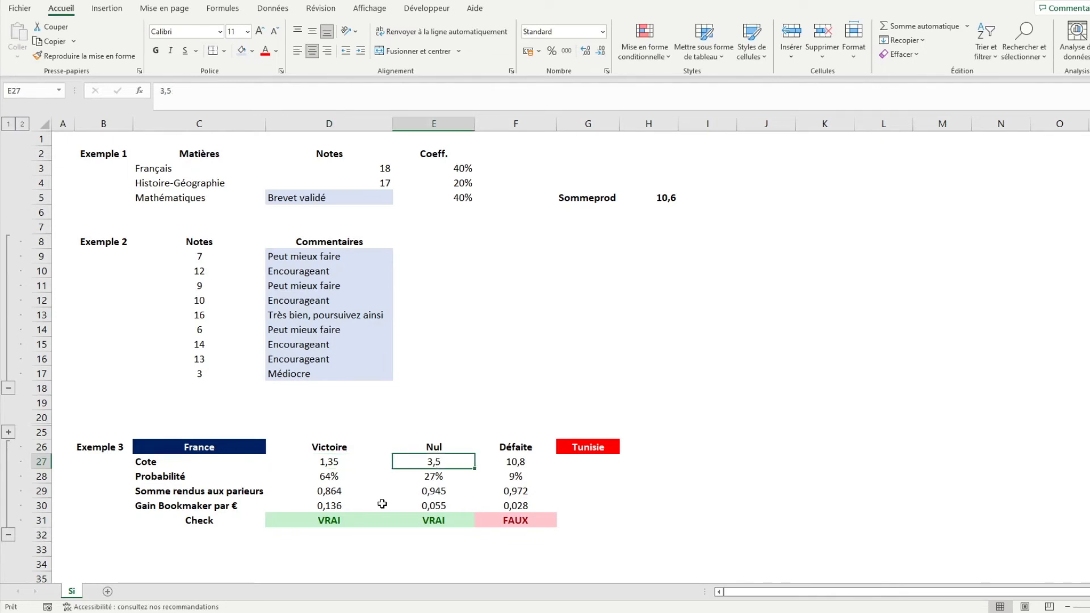
left_click(497, 465)
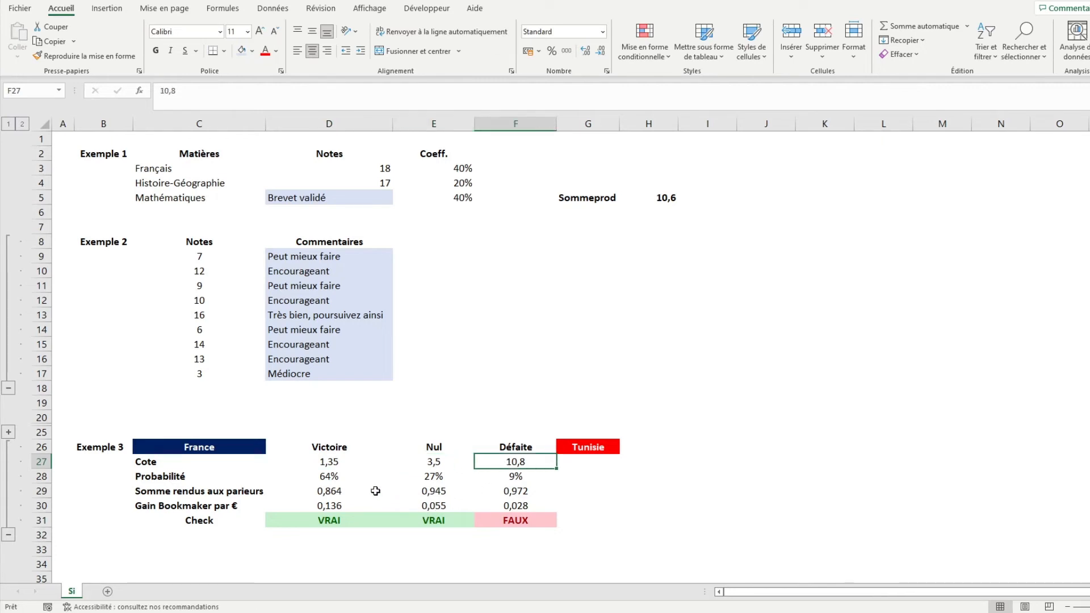
left_click_drag(338, 479, 493, 479)
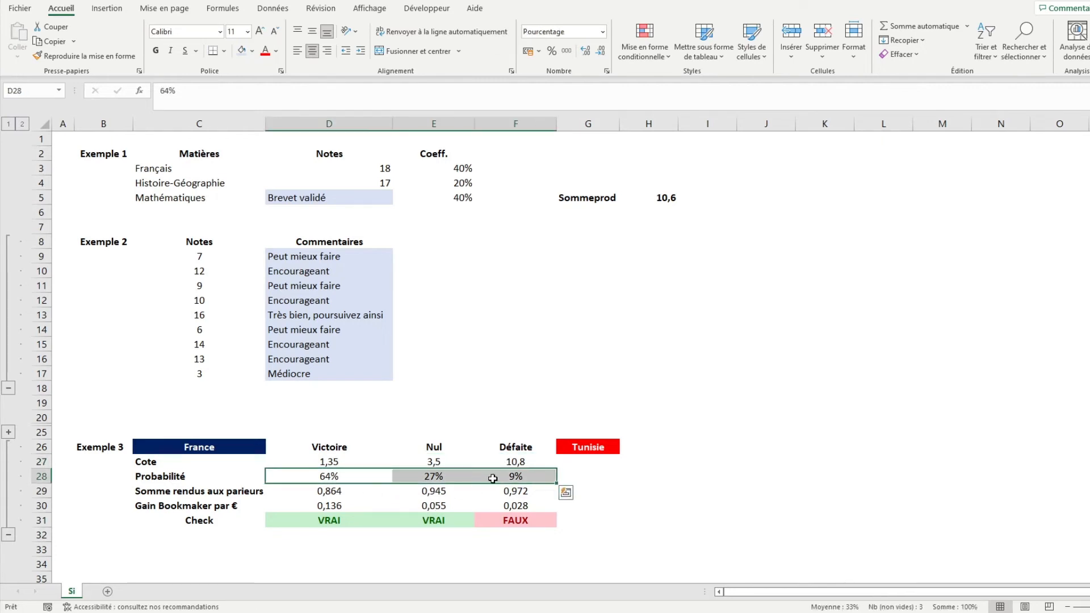
Examine the SOMMEPROD formulas in D29 to F29 that multiply each outcome's odds by its probability.
left_click(350, 493)
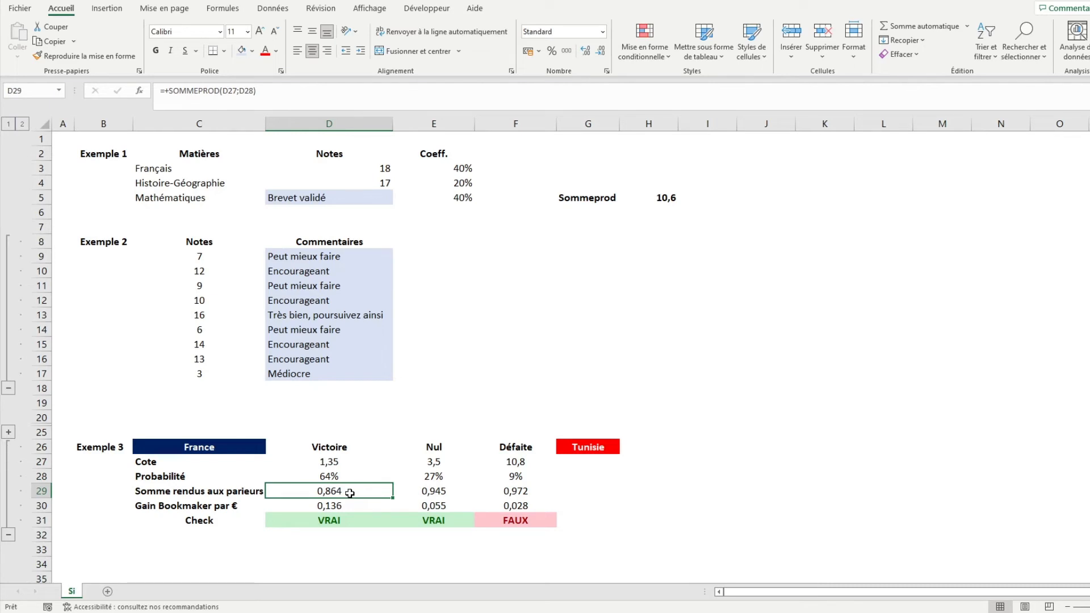
left_click(285, 95)
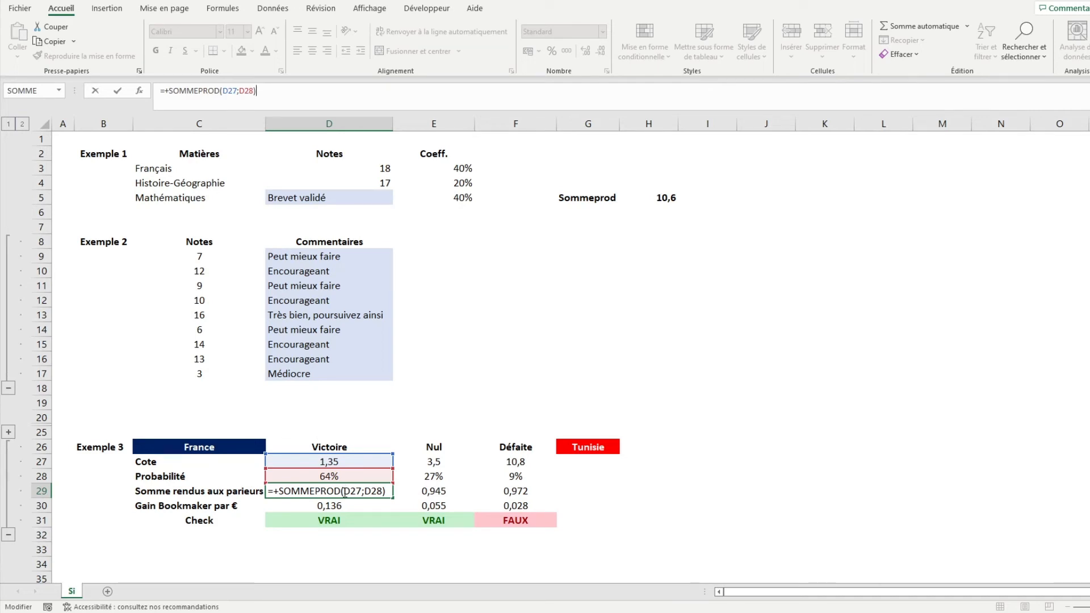
key("ctrl+Return")
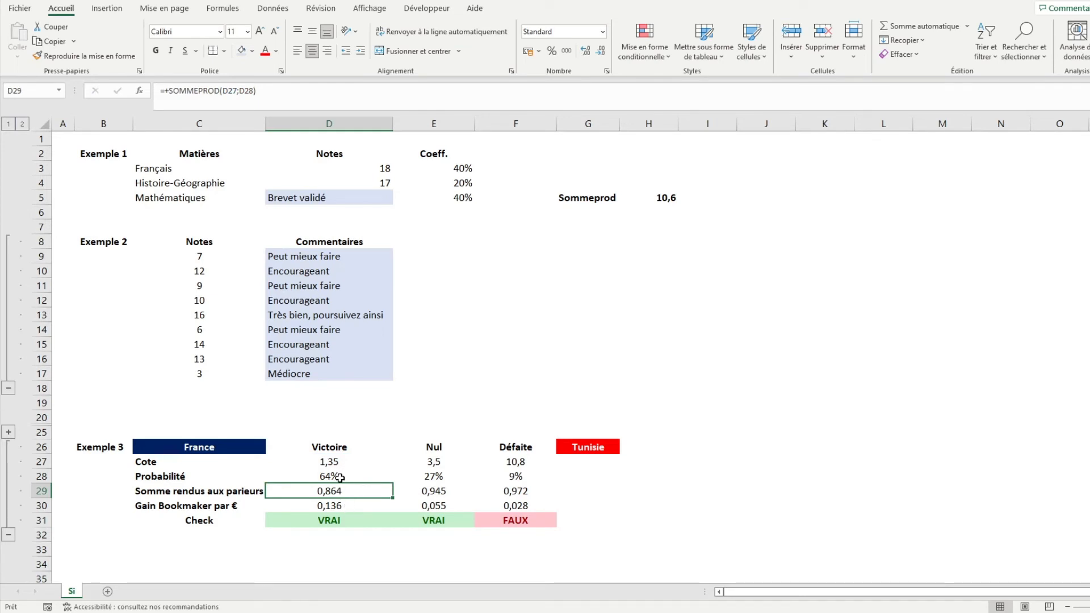
left_click(348, 461)
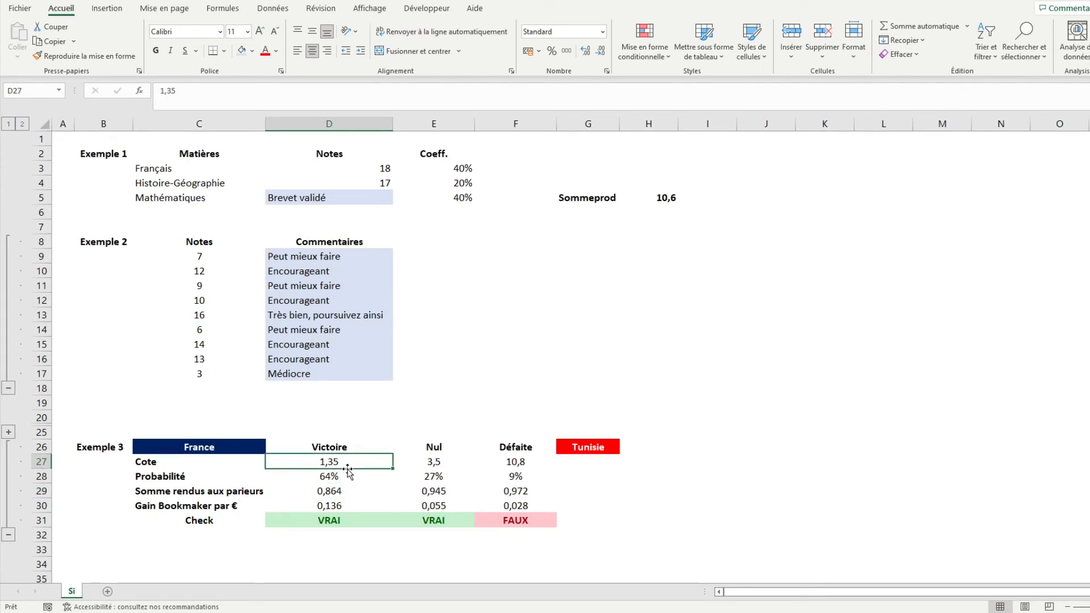
left_click(345, 491)
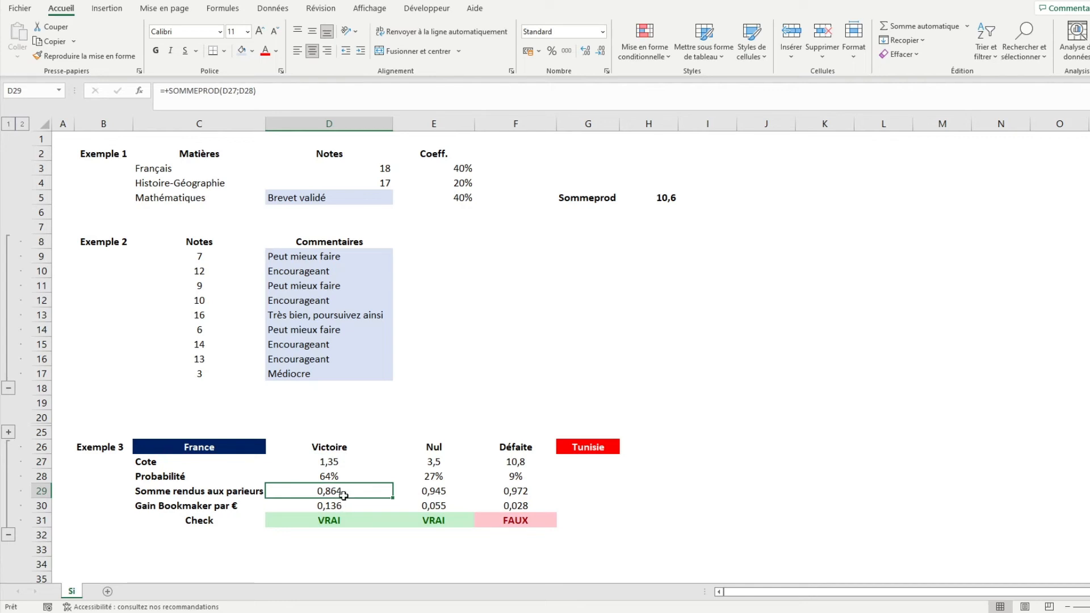
left_click(407, 494)
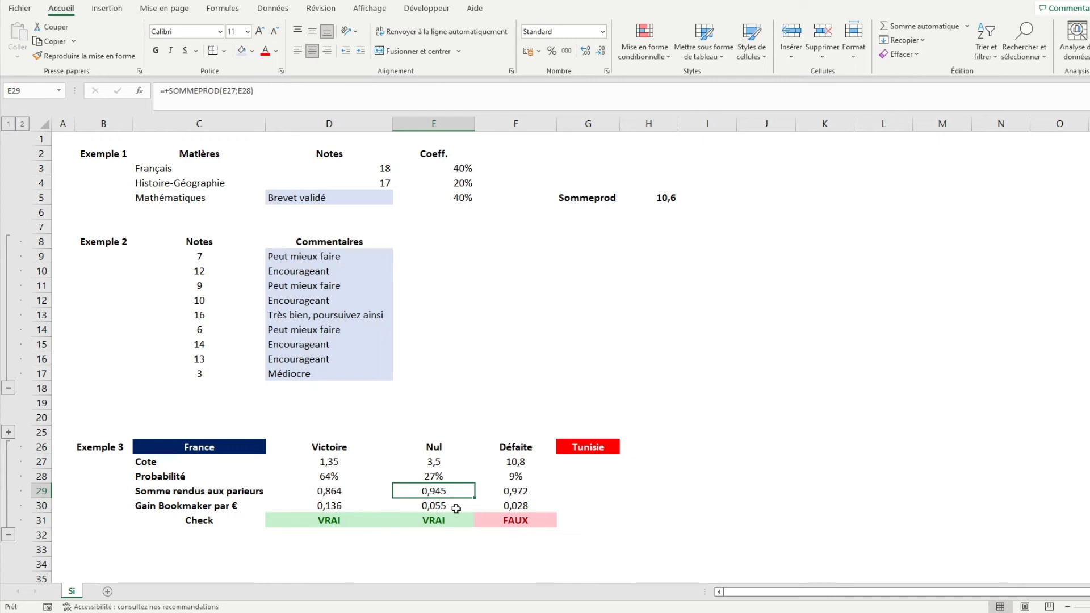
left_click(517, 486)
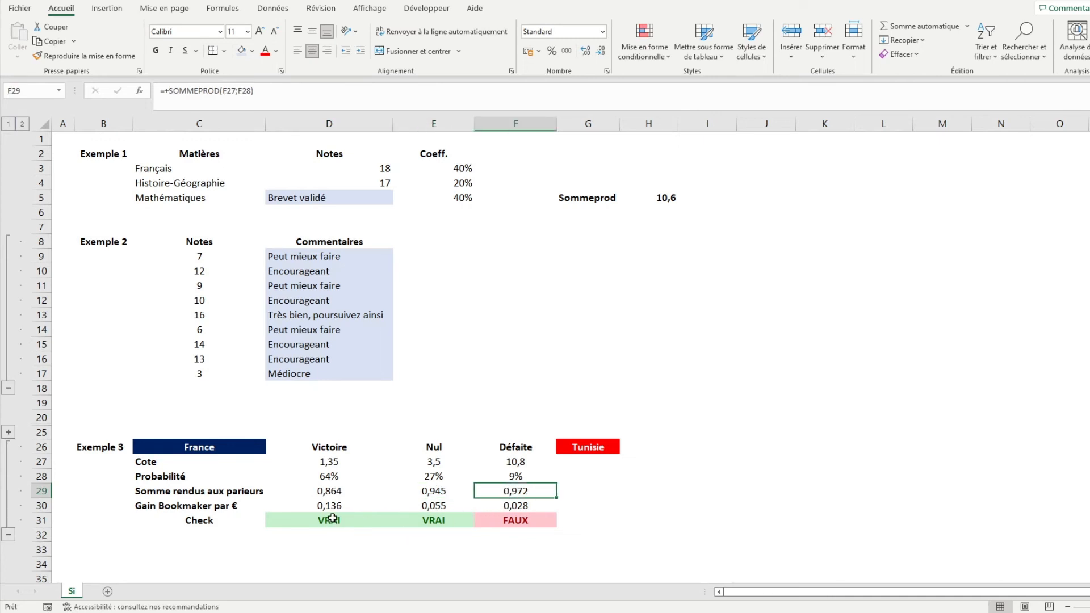
Examine the Gain Bookmaker par € values and the SI formula in D31 that tests the gain, leaving it unedited.
left_click_drag(321, 504, 476, 509)
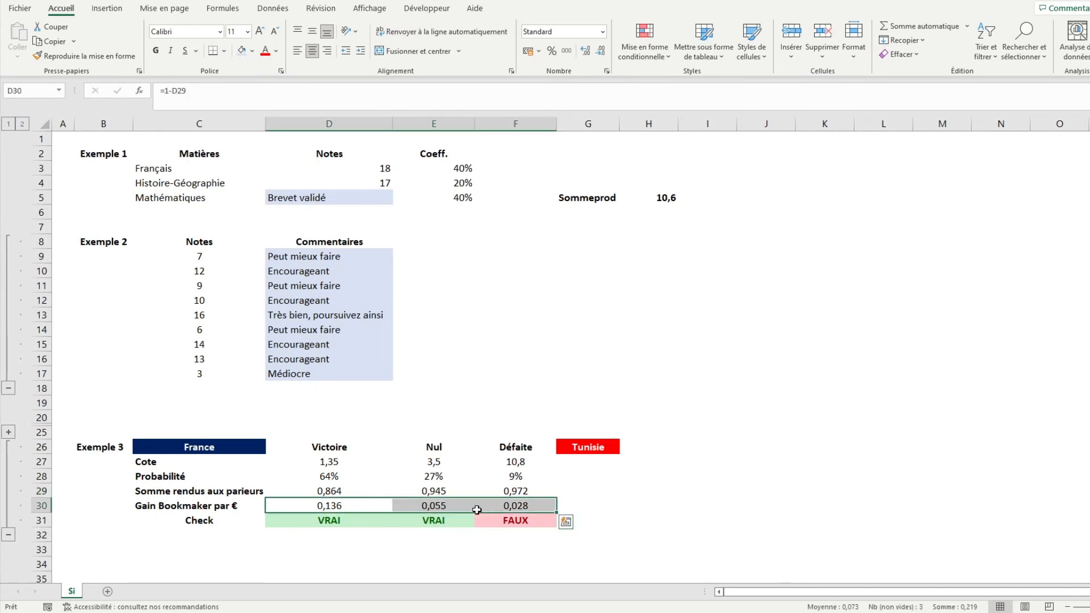
left_click(336, 522)
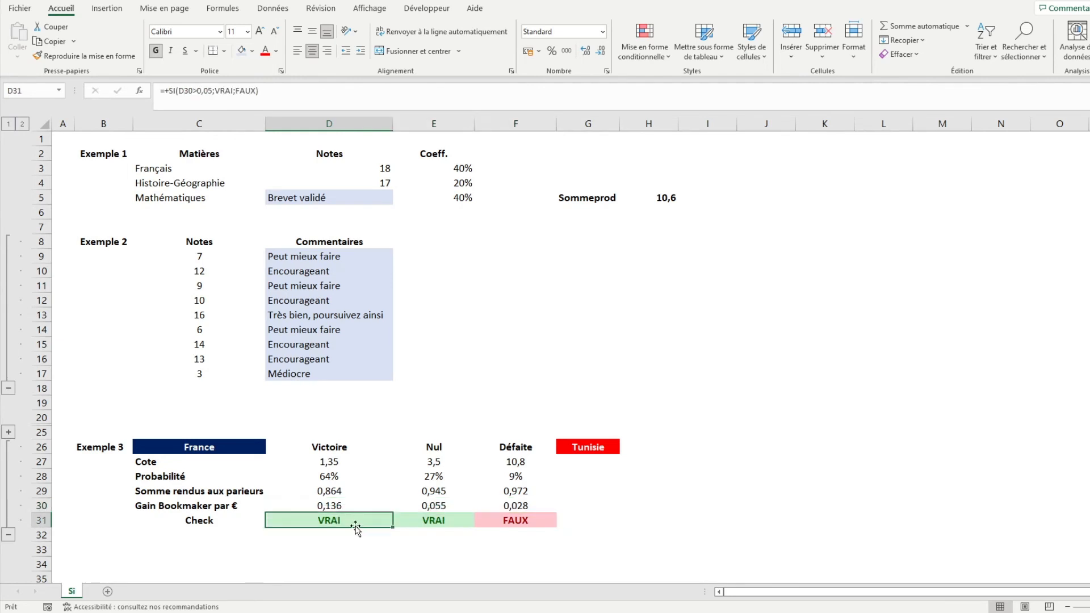
left_click(286, 95)
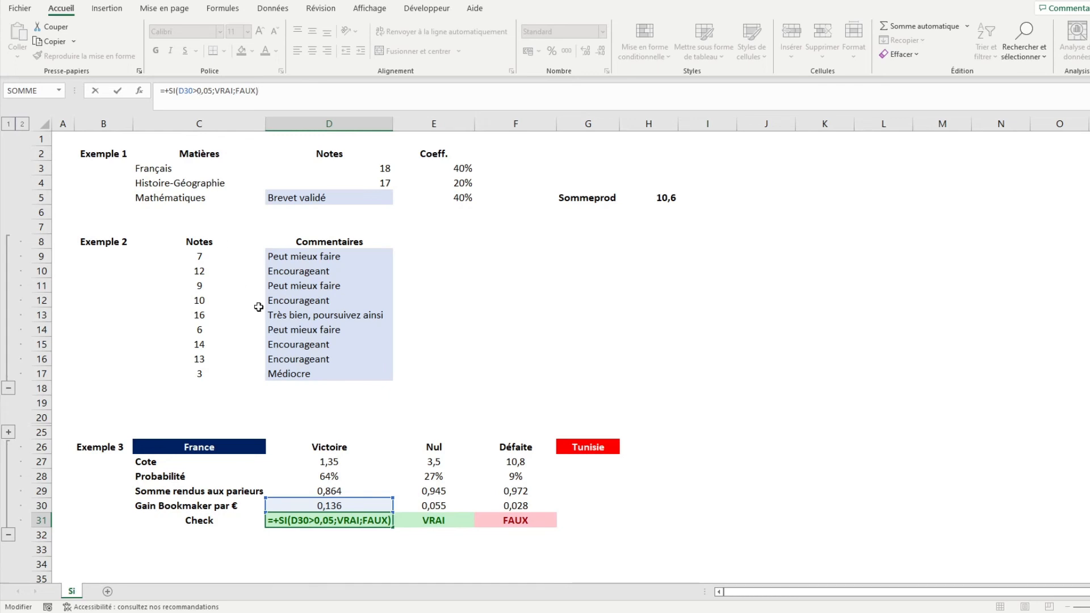
key("Return")
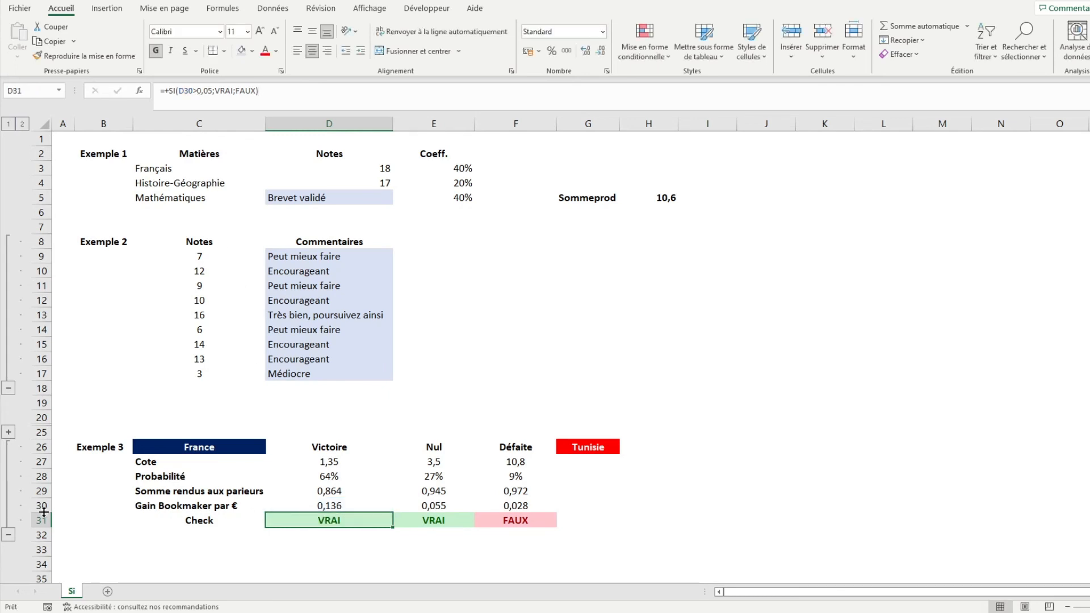
Format the Gain Bookmaker par € row as percentages and review the Check formulas in D31 to F31.
left_click(41, 505)
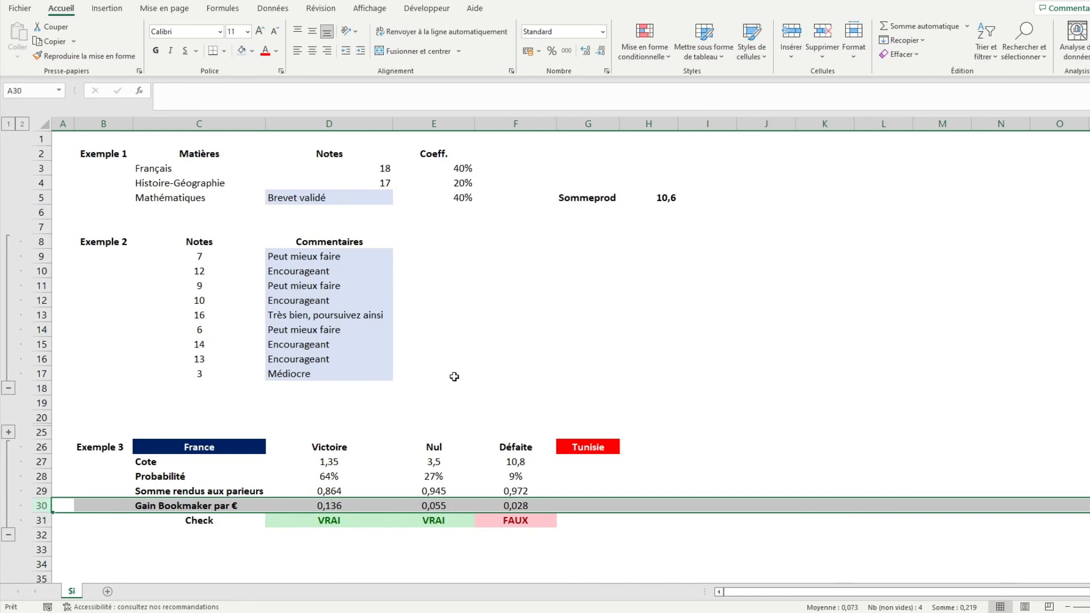
left_click(551, 50)
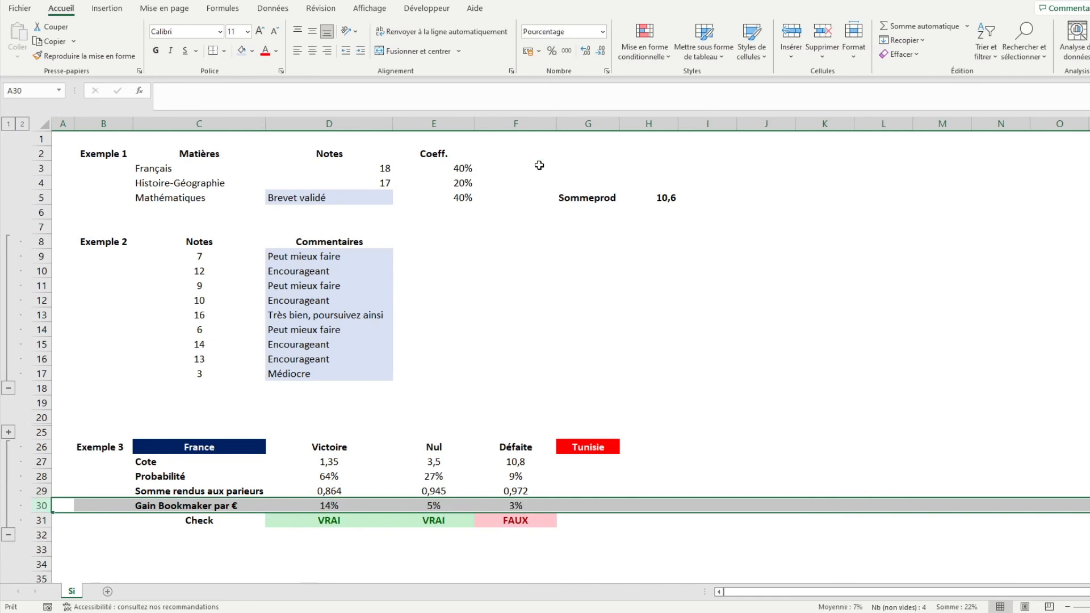
left_click(318, 521)
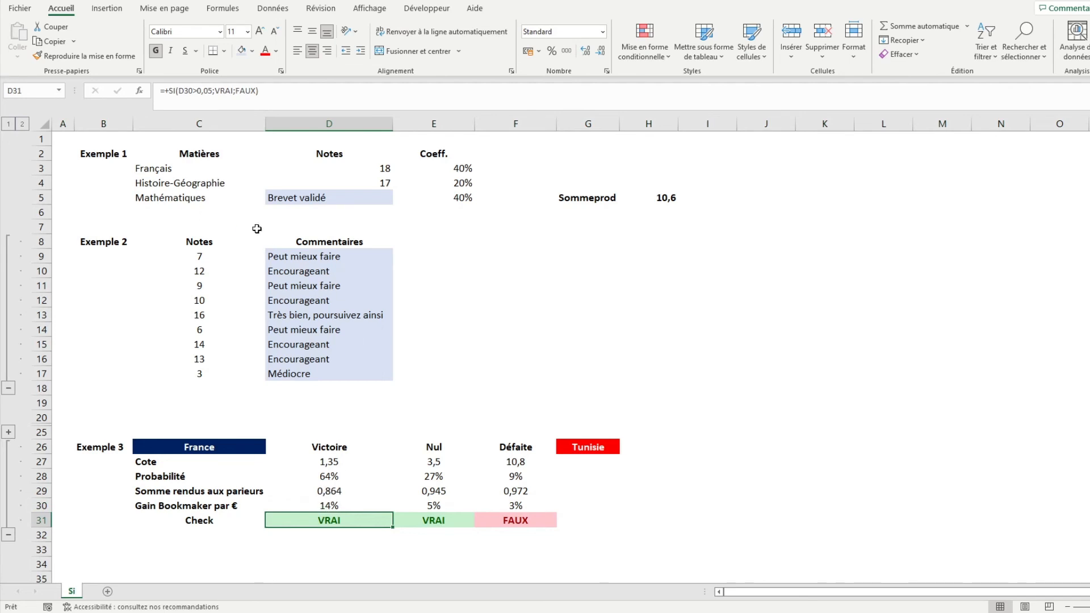
left_click(426, 521)
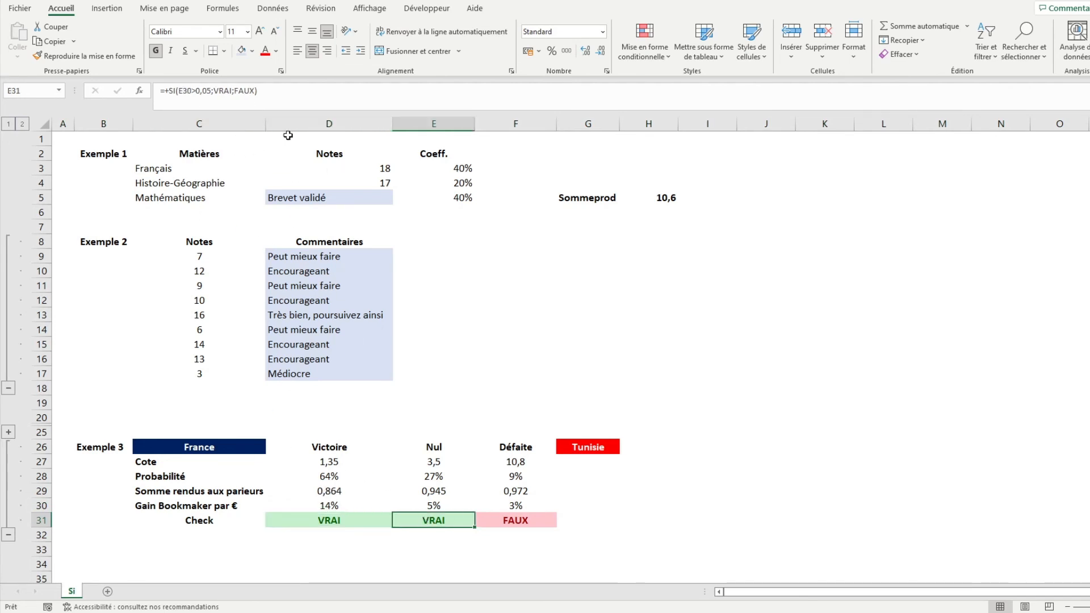
left_click(497, 520)
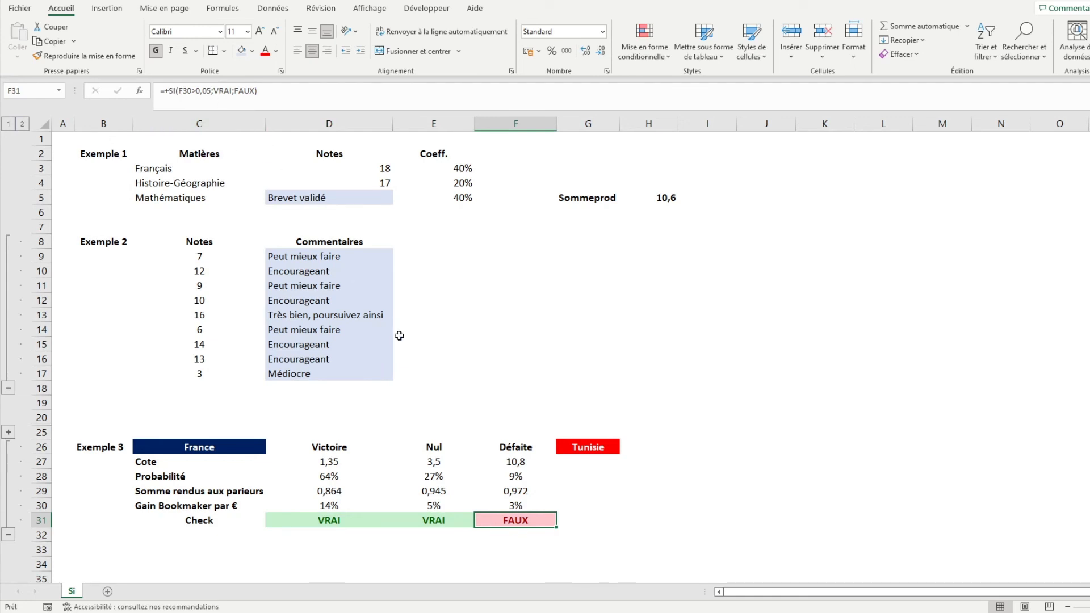
Set the Défaite odds in F27 to 10 and check the bookmaker gain in F30.
left_click(494, 461)
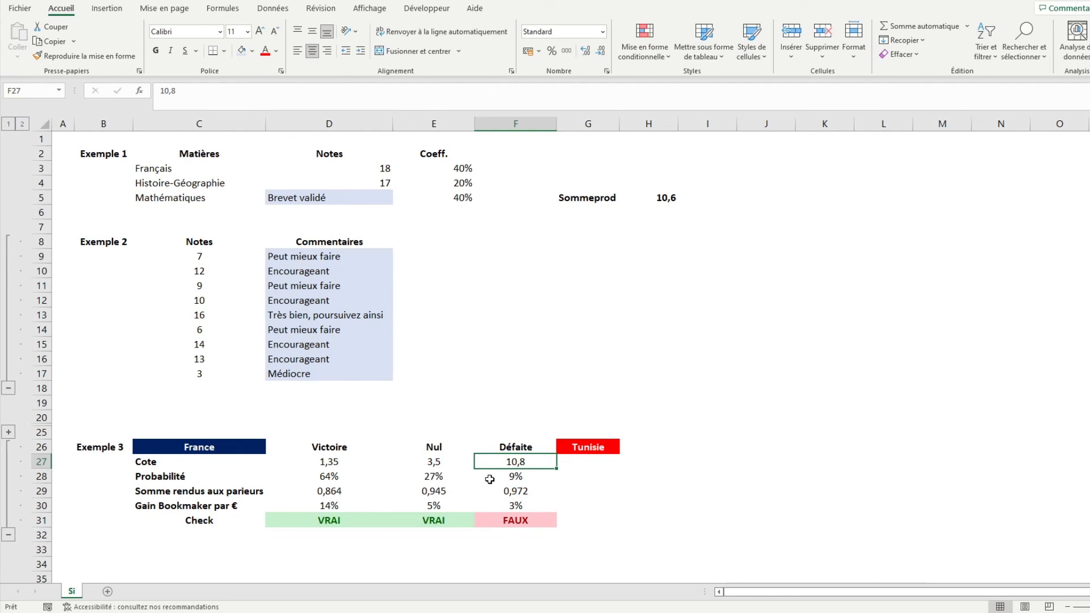
type("10")
key("Return")
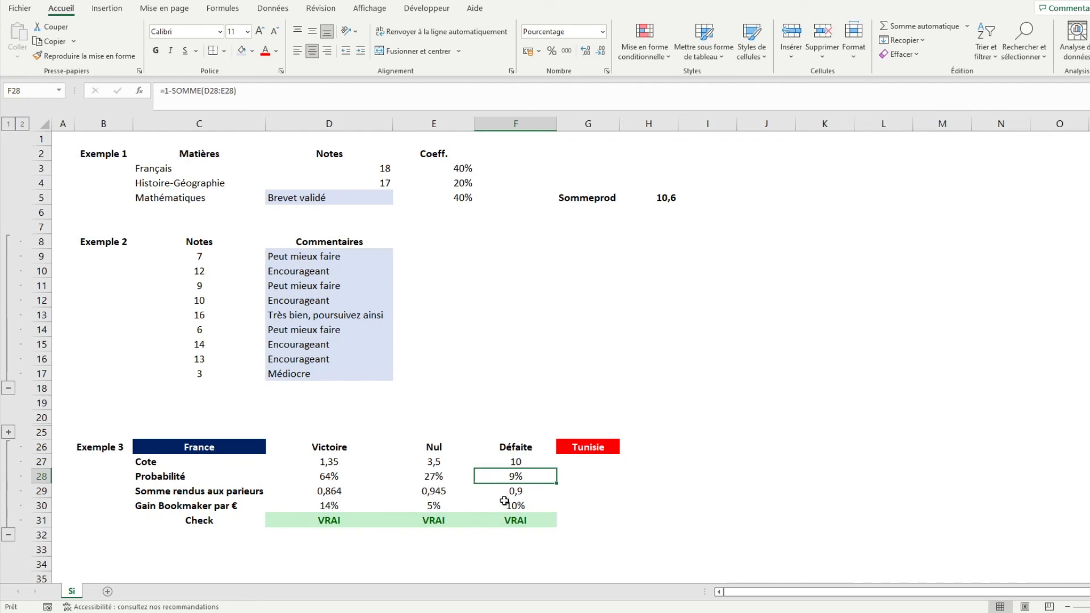
left_click(504, 501)
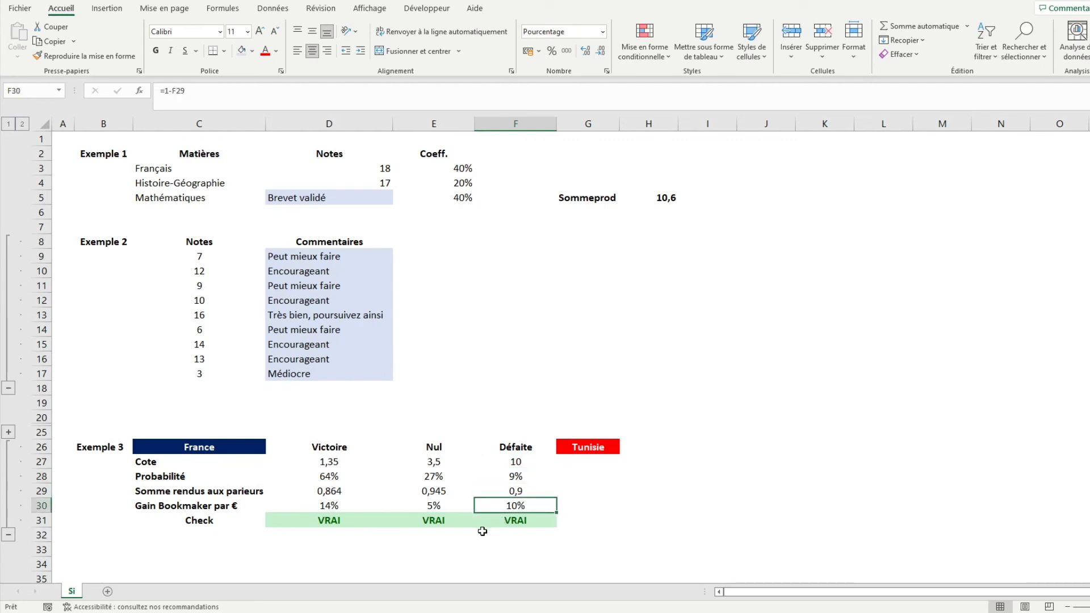
Compare the SI formula in F31 with the one in D5 of Exemple 1.
left_click(498, 521)
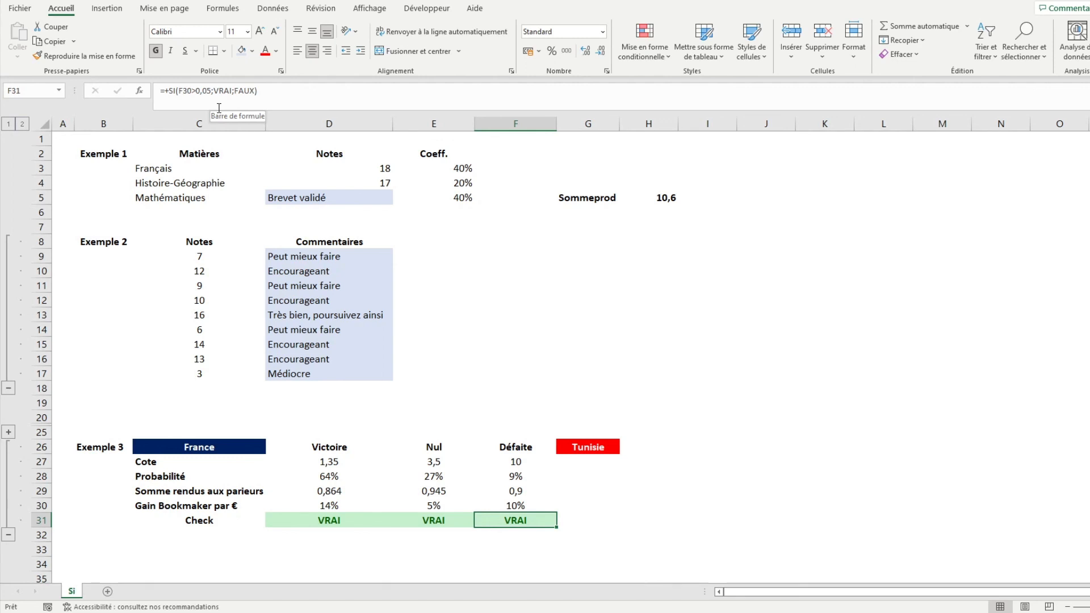
left_click(309, 198)
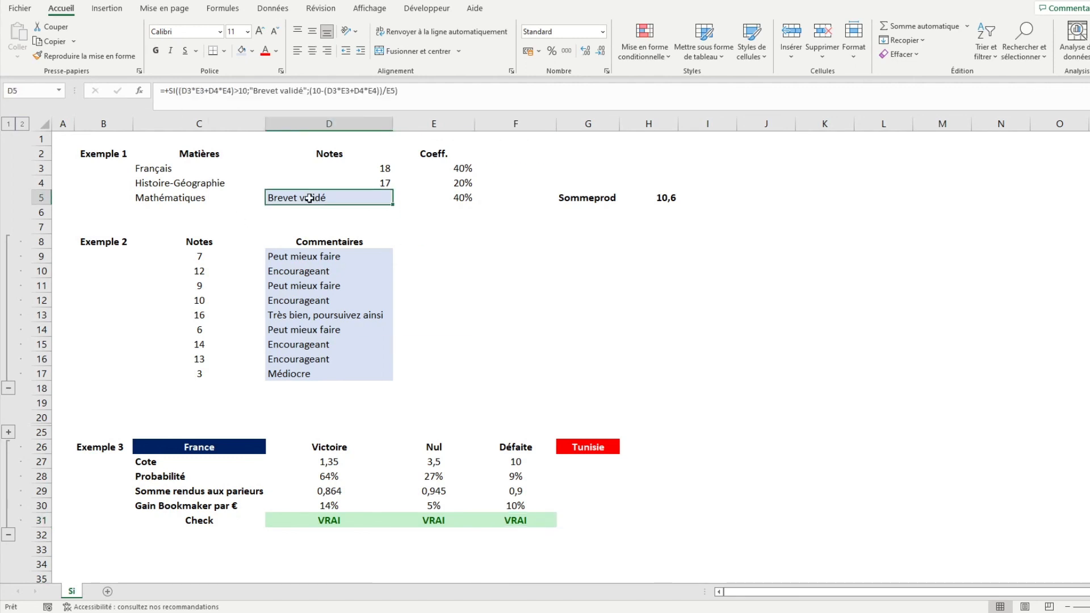